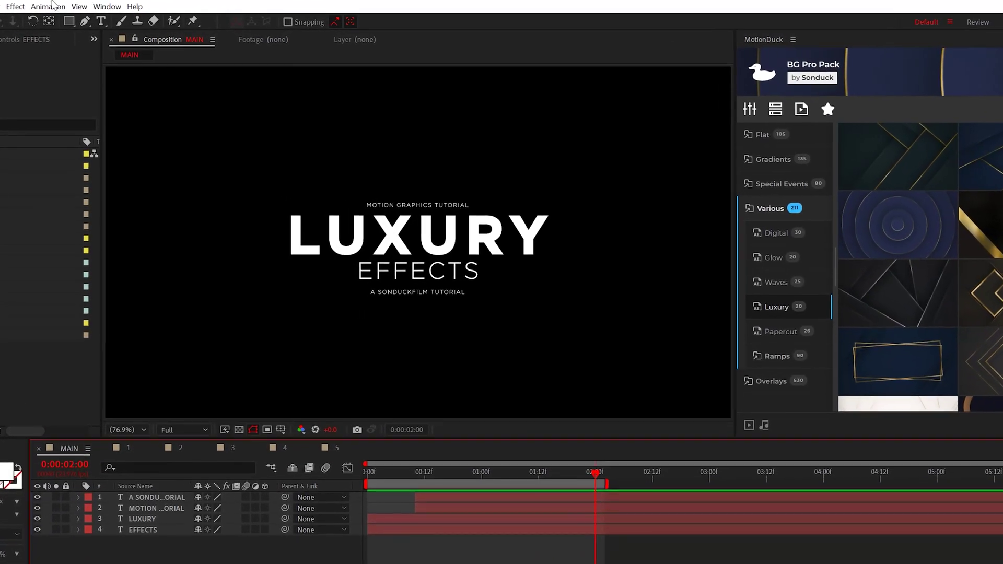
# Step: Draw a thick white vertical line with the Pen tool left of the title
pyautogui.press('g')
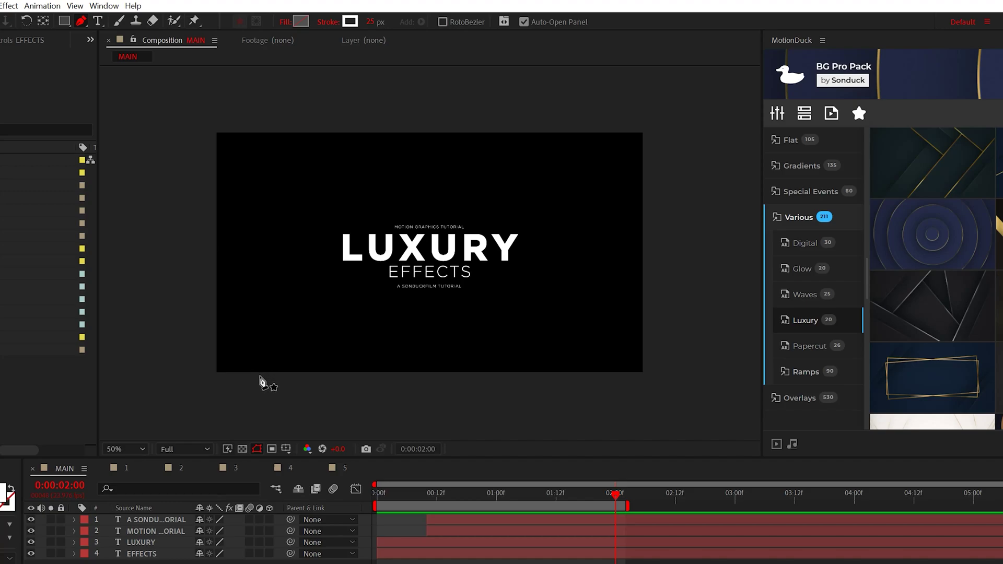
pyautogui.click(260, 376)
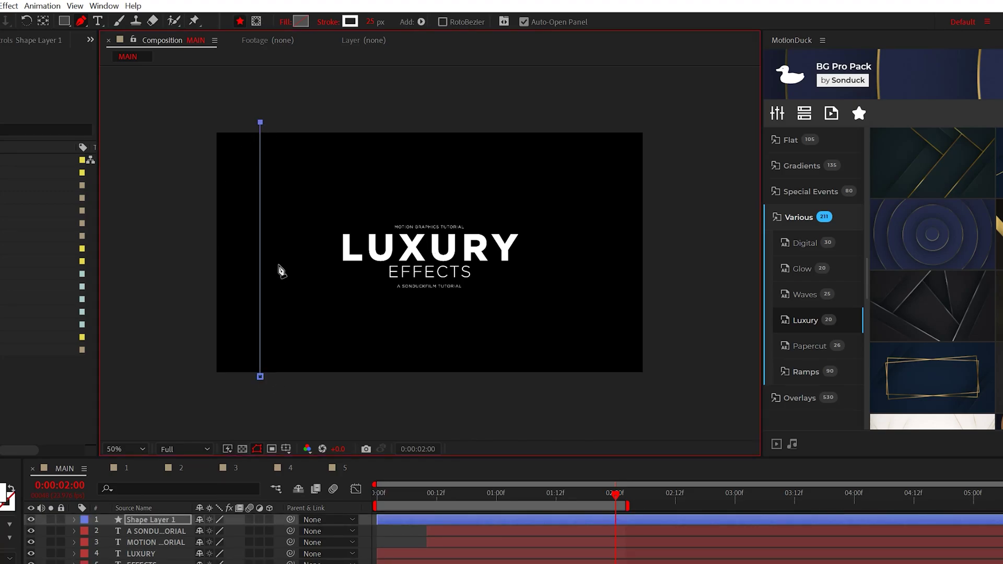
pyautogui.click(324, 22)
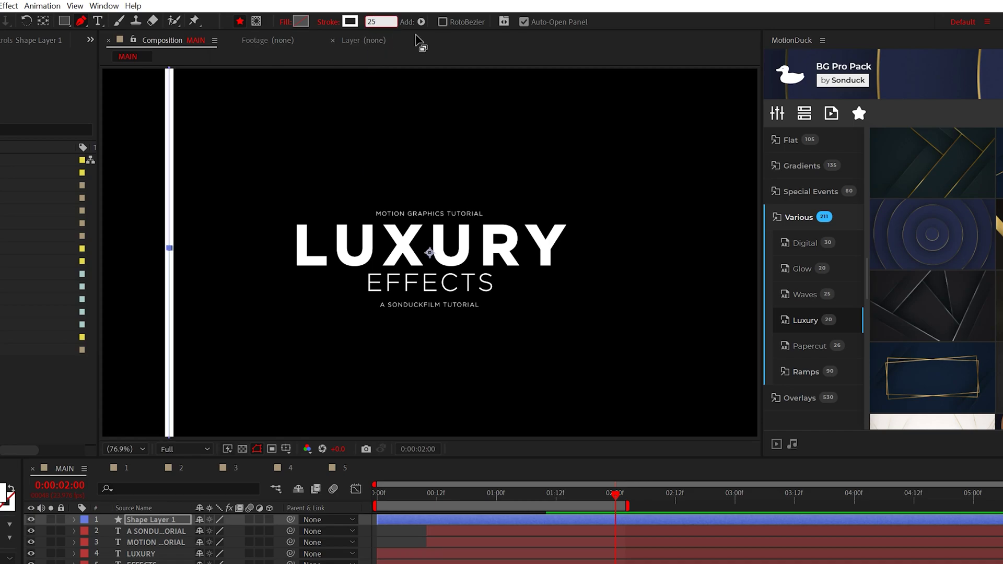
# Step: Add Trim Paths with Start keyframed 0% to 100% over one second, naming the layer Line 1
pyautogui.click(74, 520)
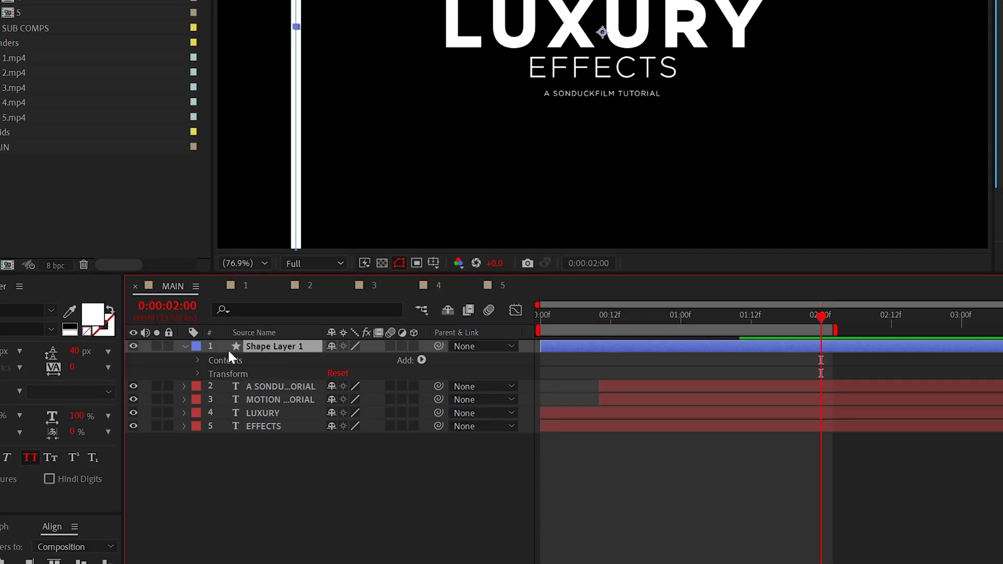
pyautogui.click(421, 360)
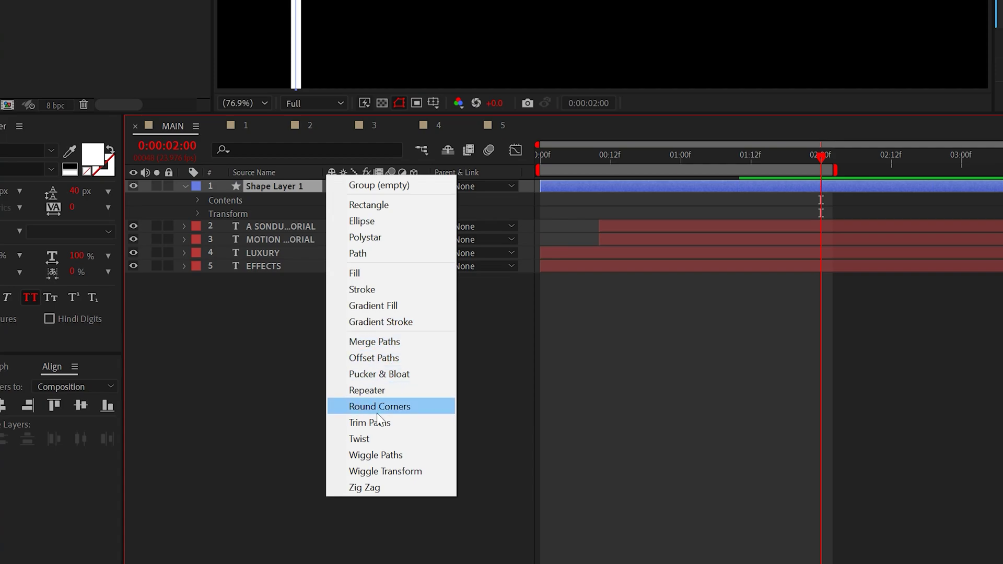
pyautogui.click(373, 422)
pyautogui.click(210, 226)
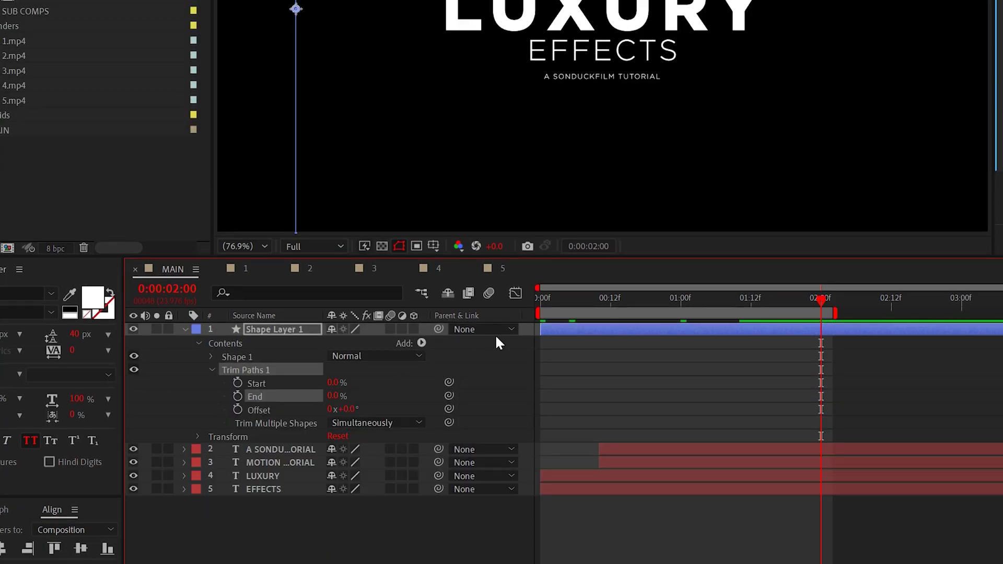
pyautogui.press('Home')
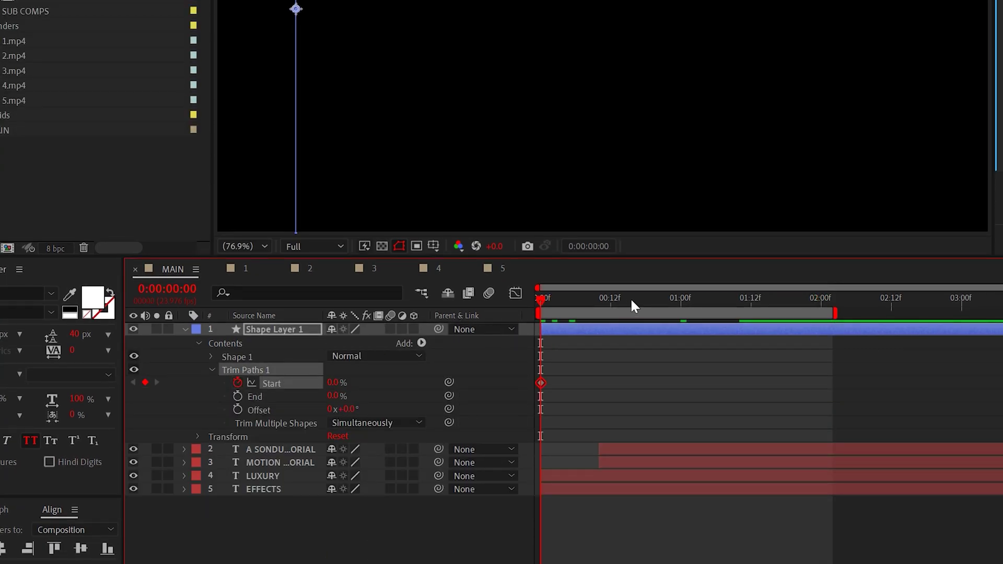
pyautogui.moveTo(634, 306); pyautogui.dragTo(682, 313)
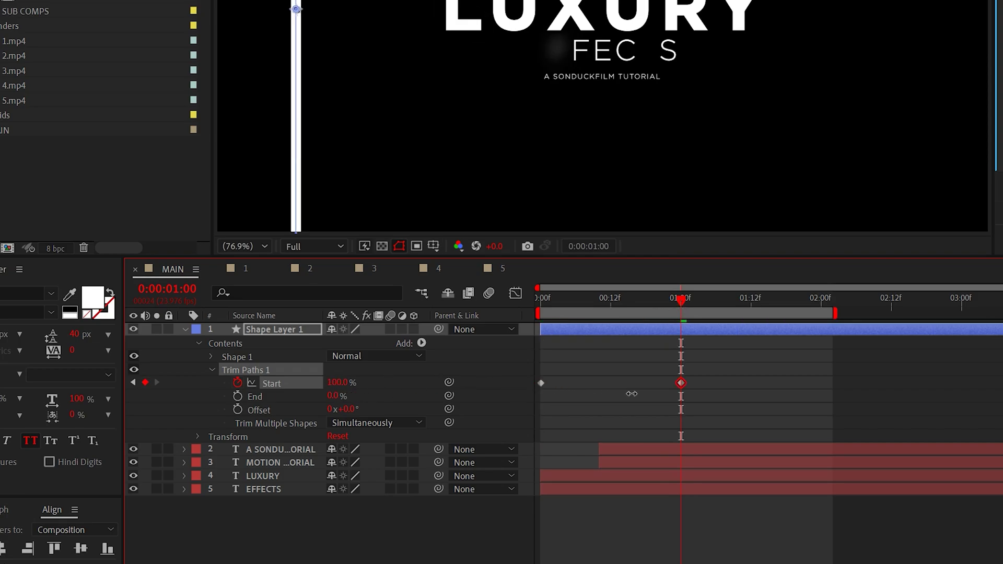
pyautogui.write('Line 1')
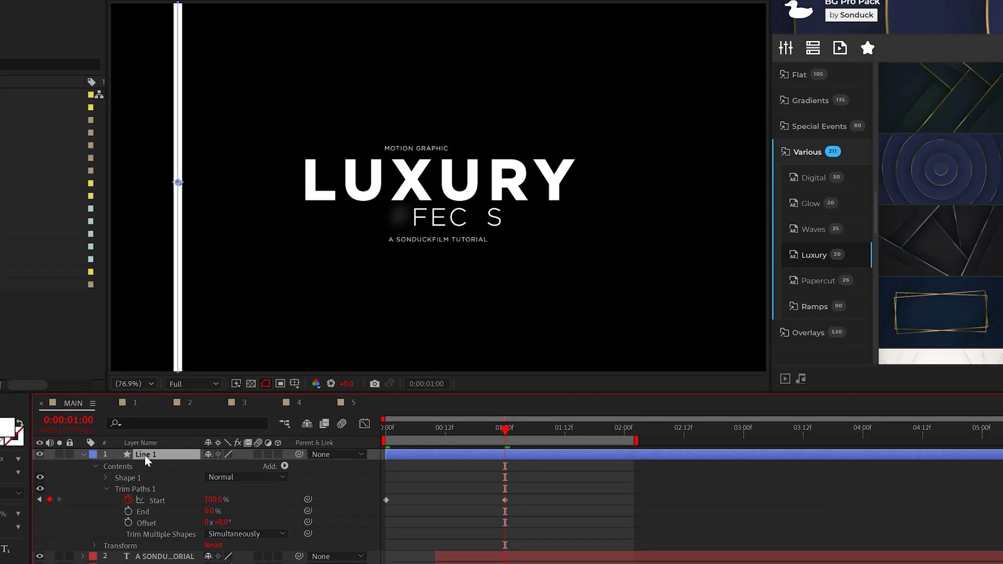
# Step: Duplicate Line 1 into staggered copies, then lay three horizontally across the top, stretched to frame width
pyautogui.hotkey('ctrl', 'd')
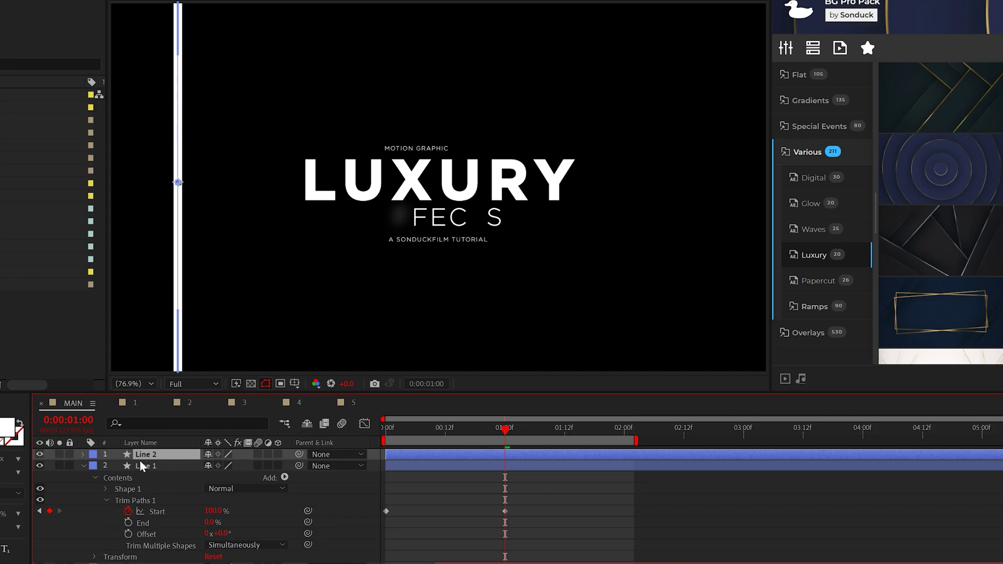
pyautogui.hotkey('shift', 'Left')
pyautogui.hotkey('shift', 'Left')
pyautogui.hotkey('shift', 'Left')
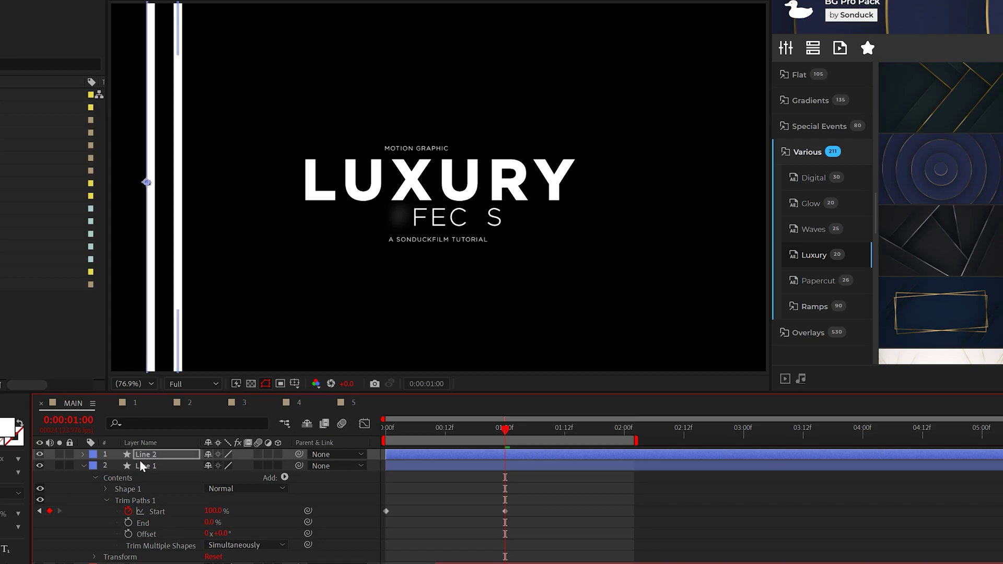
pyautogui.hotkey('ctrl', 'd')
pyautogui.hotkey('shift', 'Left')
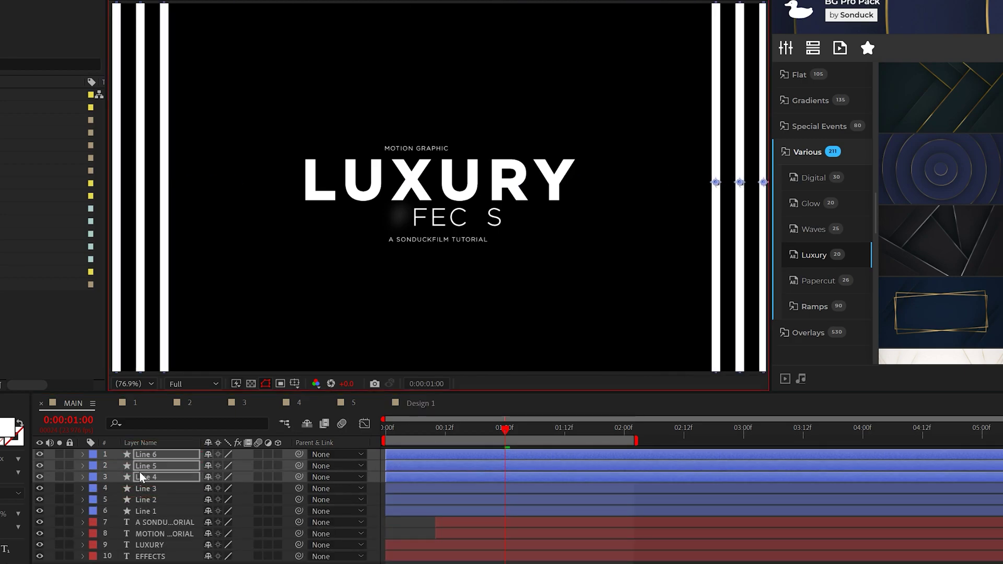
pyautogui.moveTo(145, 477); pyautogui.dragTo(145, 452)
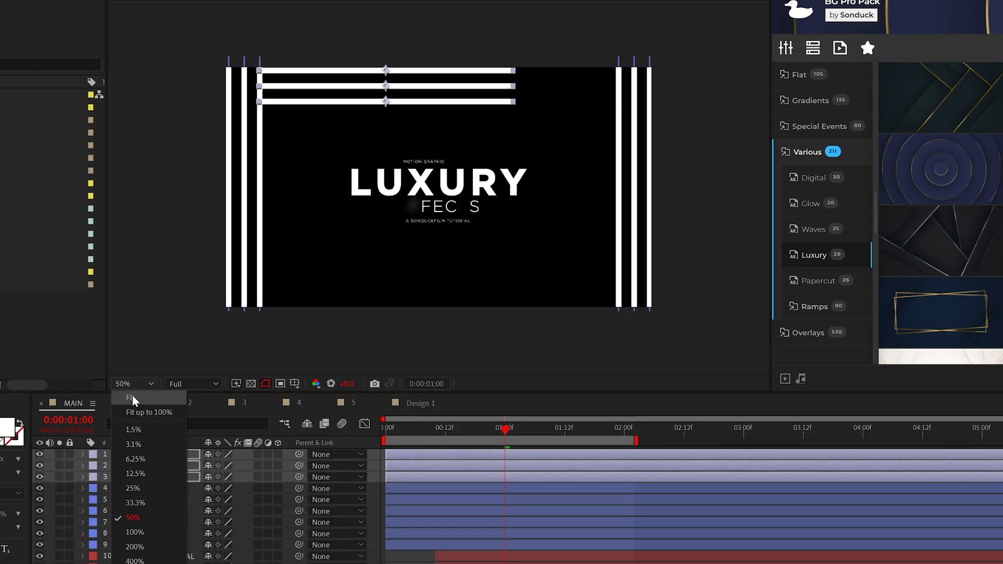
pyautogui.press('s')
pyautogui.moveTo(238, 465); pyautogui.dragTo(233, 463)
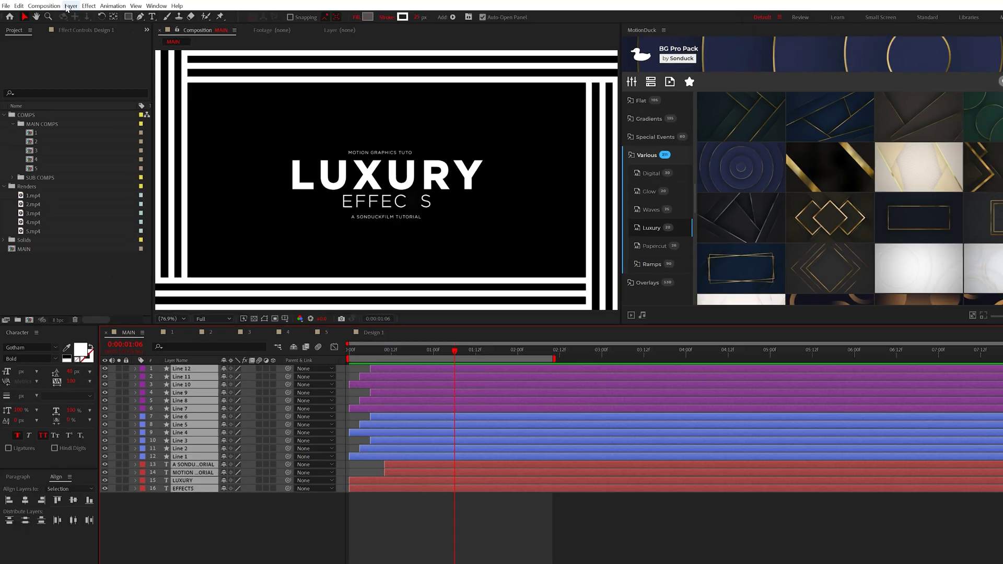
# Step: Pre-compose the lines and title into a Design comp, then preview the gold reference comp
pyautogui.click(66, 7)
pyautogui.click(95, 291)
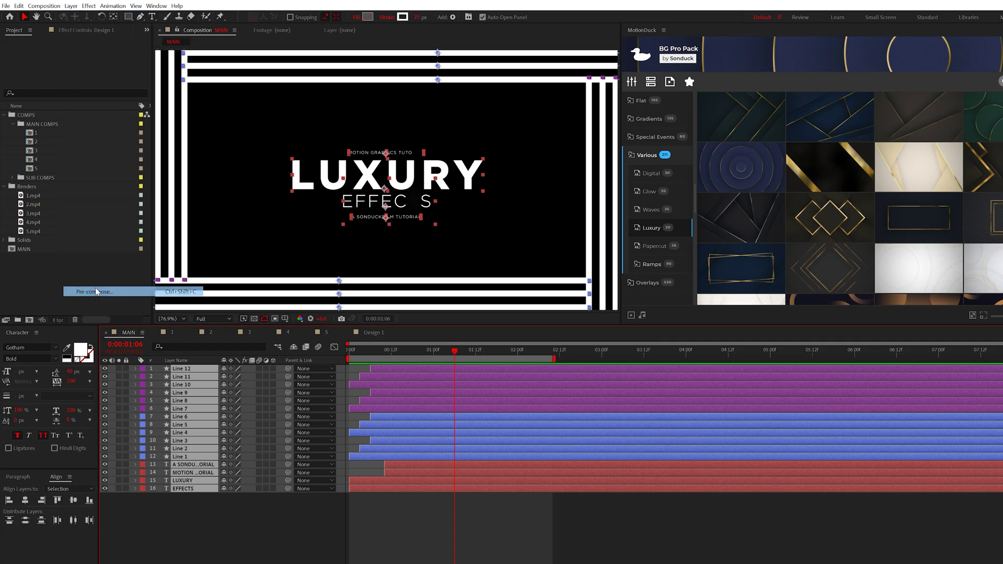
pyautogui.write('Bo')
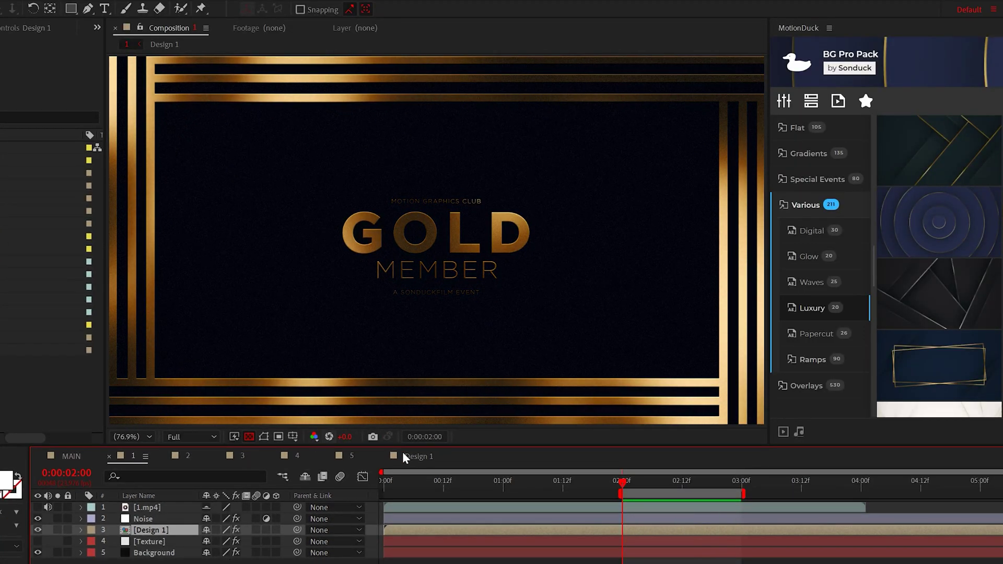
pyautogui.click(363, 457)
pyautogui.press('space')
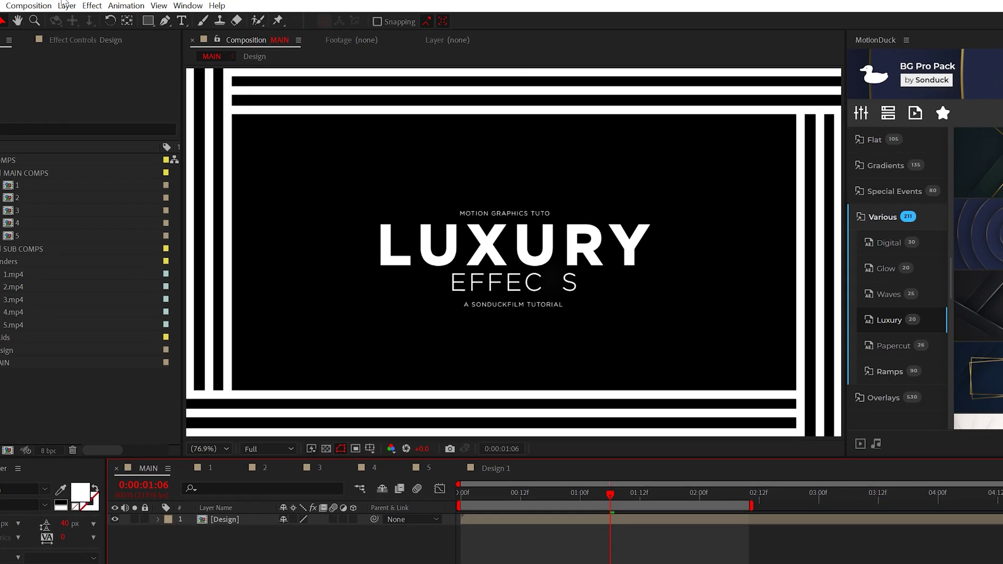
# Step: Create a new white solid layer named Texture in the MAIN composition
pyautogui.click(67, 5)
pyautogui.click(283, 33)
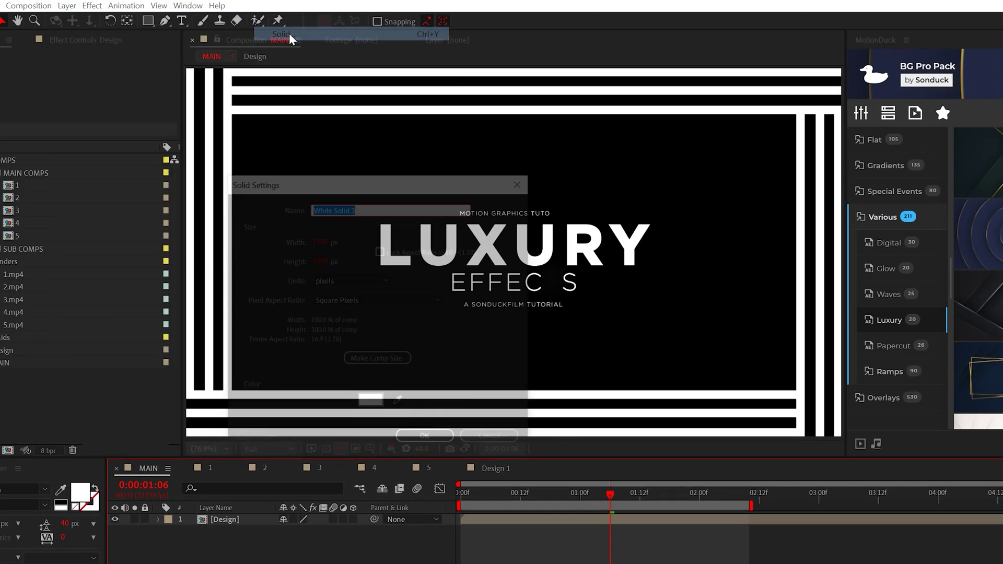
pyautogui.press('Return')
pyautogui.click(91, 5)
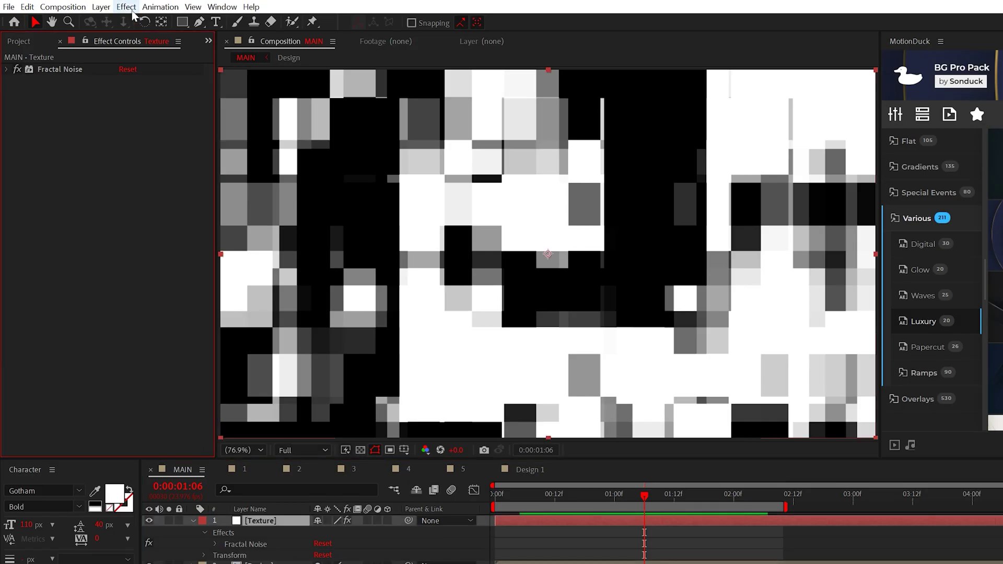
# Step: Apply Turbulent Displace to Texture with Amount 75, Size 125 and a time-driven Evolution expression
pyautogui.click(127, 7)
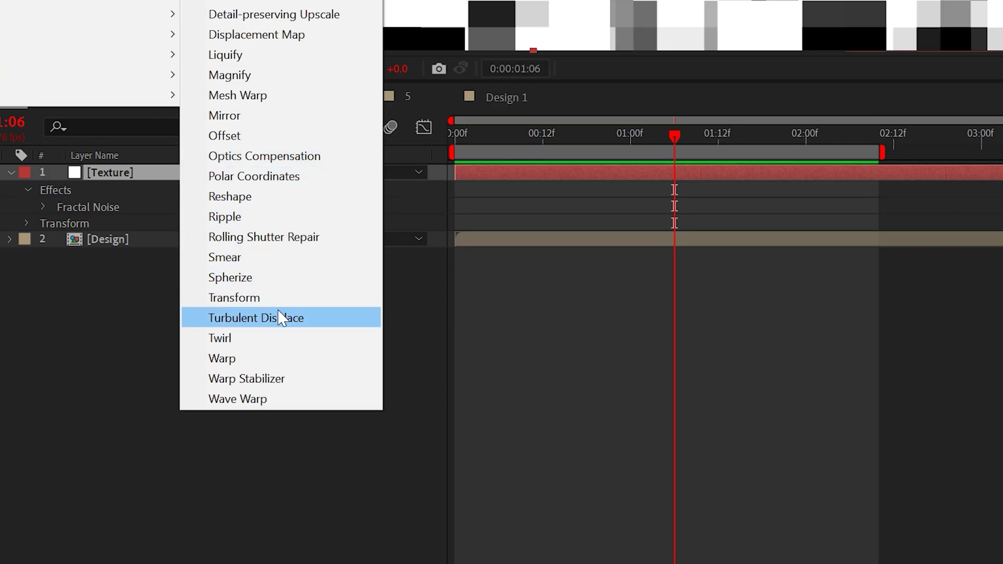
pyautogui.click(280, 315)
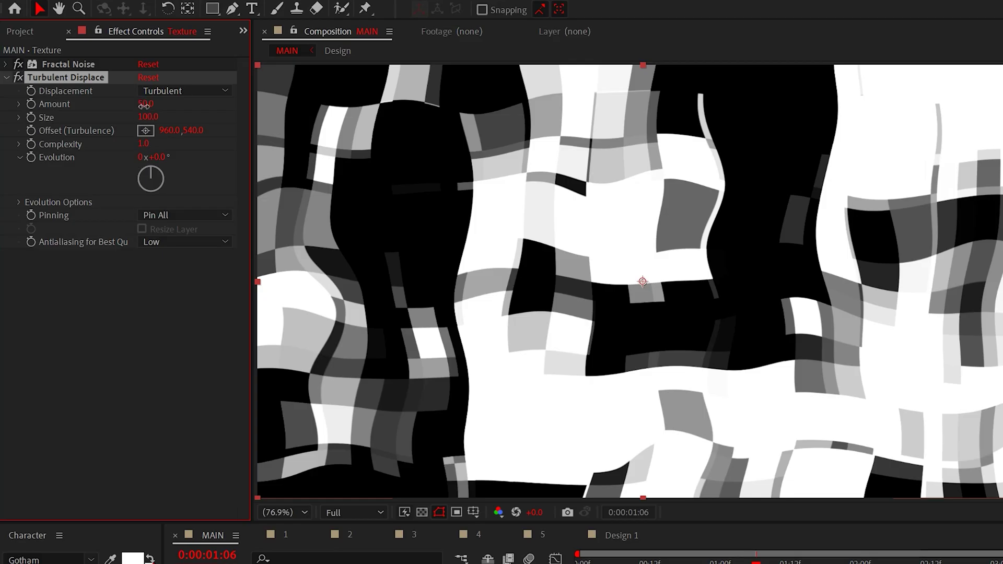
pyautogui.press('Return')
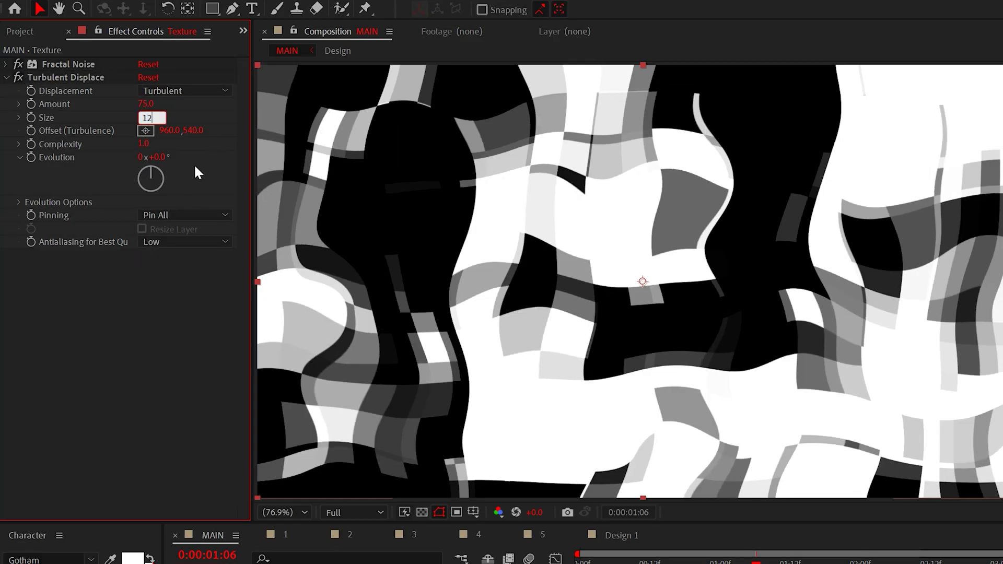
pyautogui.press('Return')
pyautogui.keyDown('alt'); pyautogui.click(31, 157); pyautogui.keyUp('alt')
pyautogui.write('time*125')
pyautogui.press('KP_Enter')
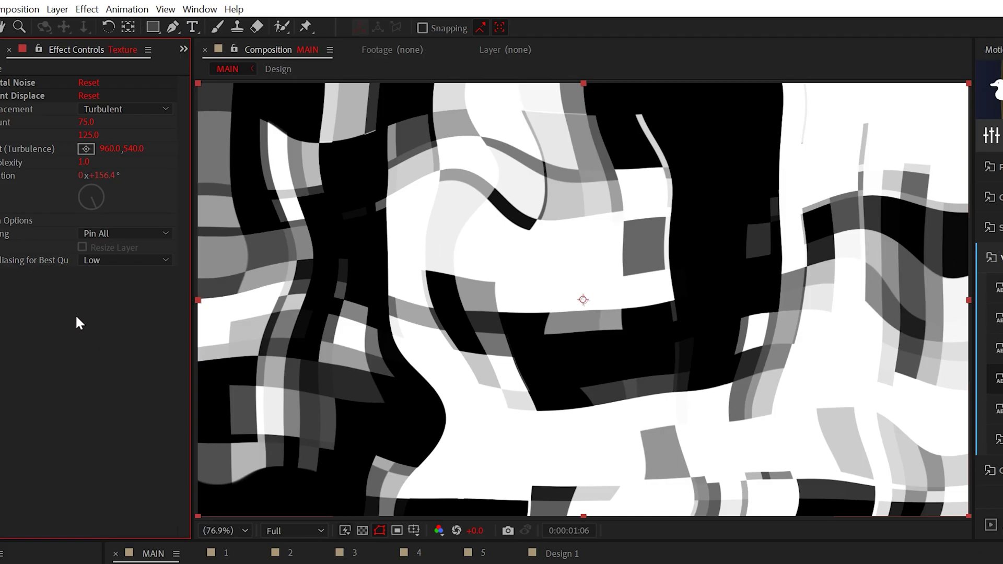
pyautogui.hotkey('ctrl', '`')
# Step: Add Fast Box Blur with radius 75, preview the noise, then hide the Texture layer
pyautogui.click(81, 10)
pyautogui.moveTo(125, 131)
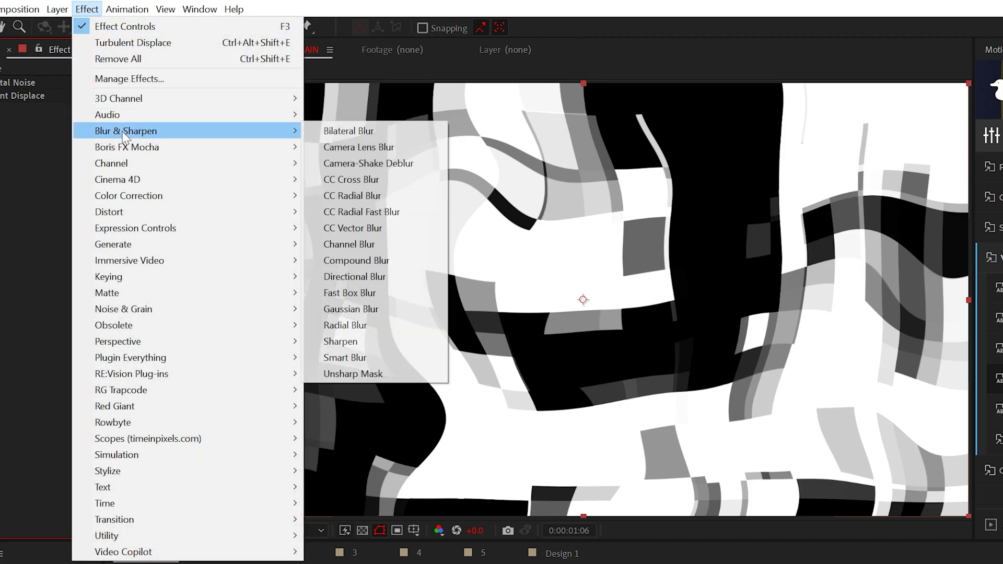
pyautogui.click(374, 293)
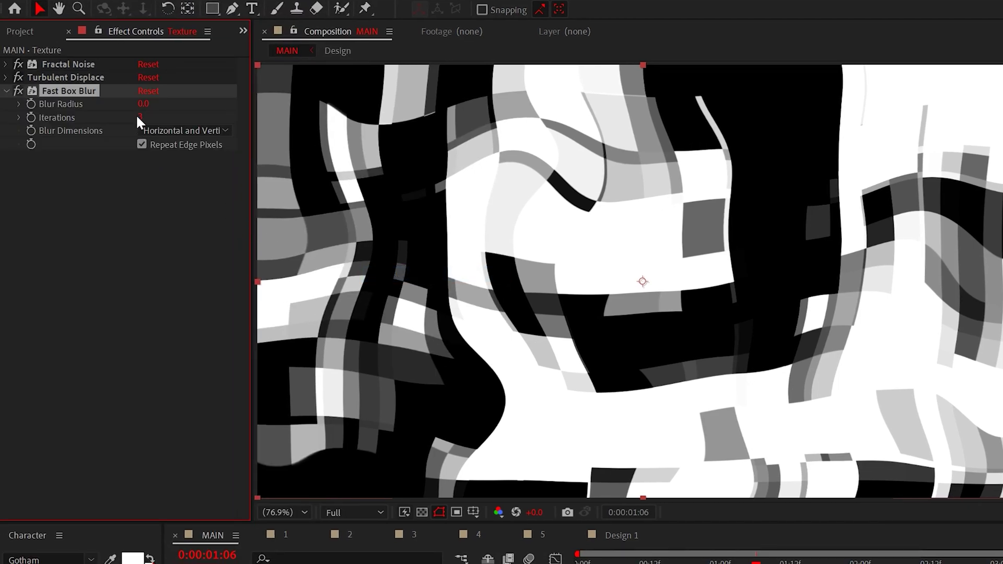
pyautogui.write('75')
pyautogui.press('Return')
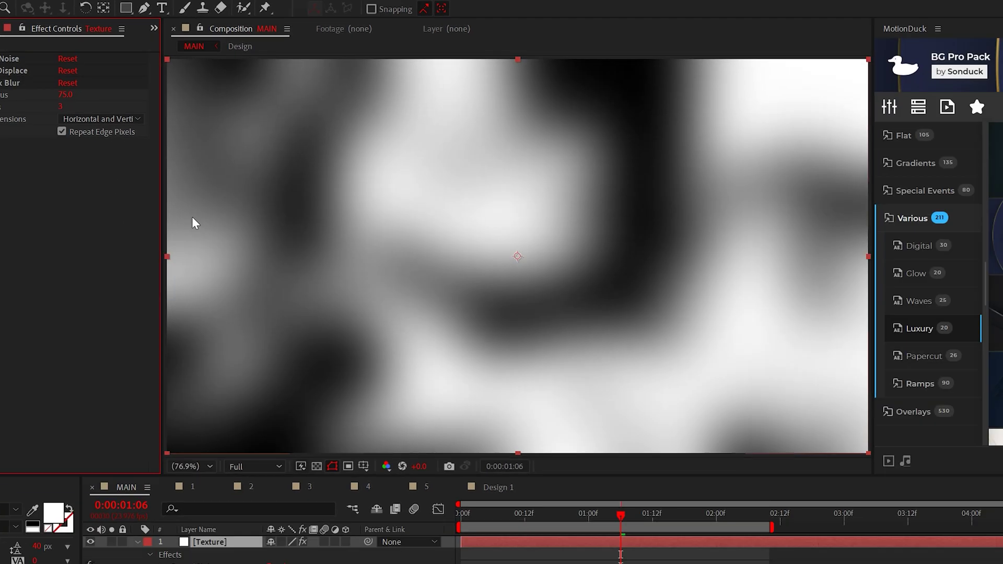
pyautogui.press('space')
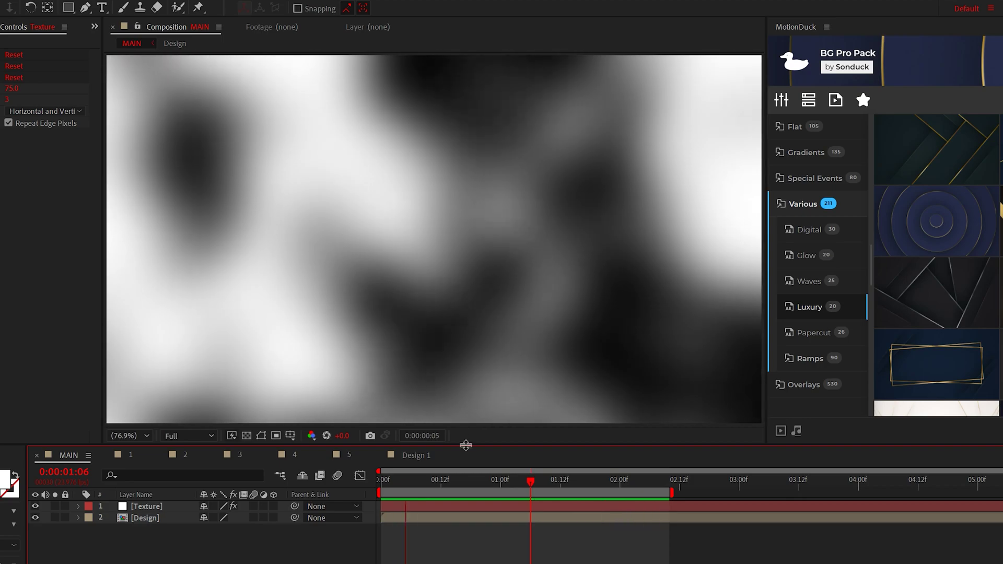
pyautogui.click(35, 506)
# Step: Keep Texture hidden and apply Set Channels to the Design layer
pyautogui.click(35, 506)
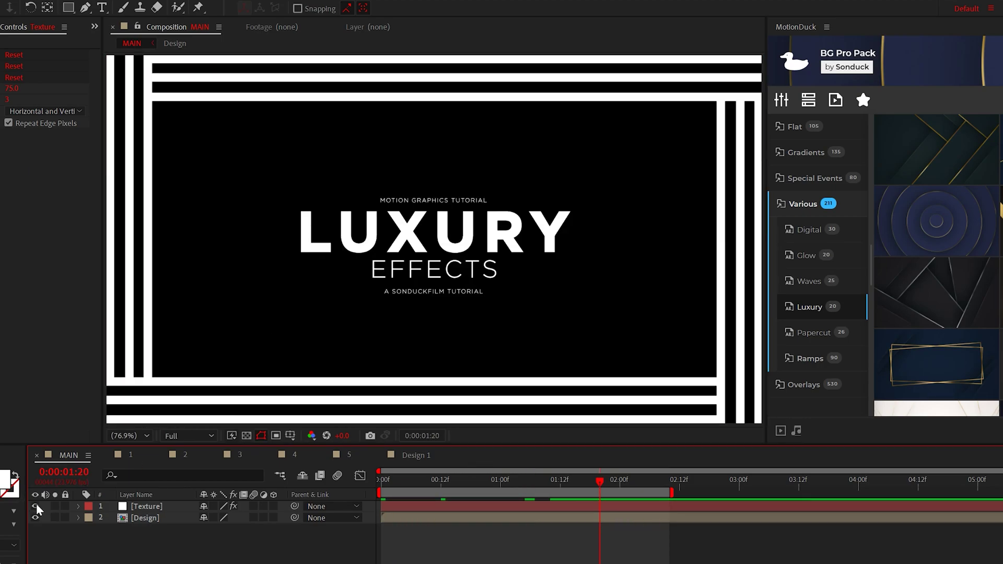
pyautogui.click(36, 506)
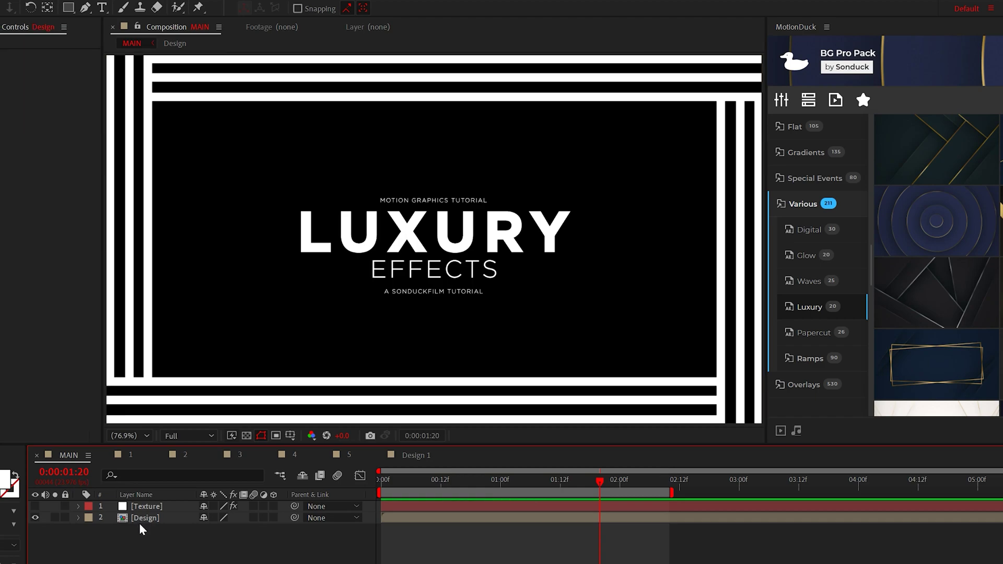
pyautogui.click(151, 517)
pyautogui.click(48, 8)
pyautogui.moveTo(96, 80)
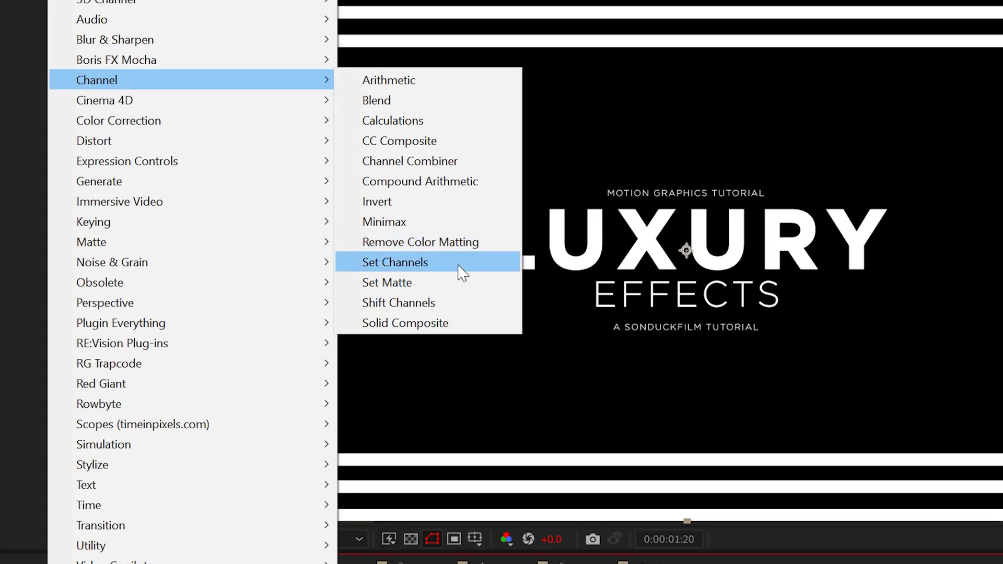
pyautogui.click(271, 263)
# Step: Set Set Channels Source Layers 1, 2 and 3 to the Texture layer
pyautogui.click(156, 77)
pyautogui.click(179, 129)
pyautogui.click(156, 104)
pyautogui.click(179, 157)
pyautogui.click(155, 131)
# Step: Set all three sources to use Texture's Effects & Masks
pyautogui.click(180, 183)
pyautogui.click(203, 77)
pyautogui.click(207, 130)
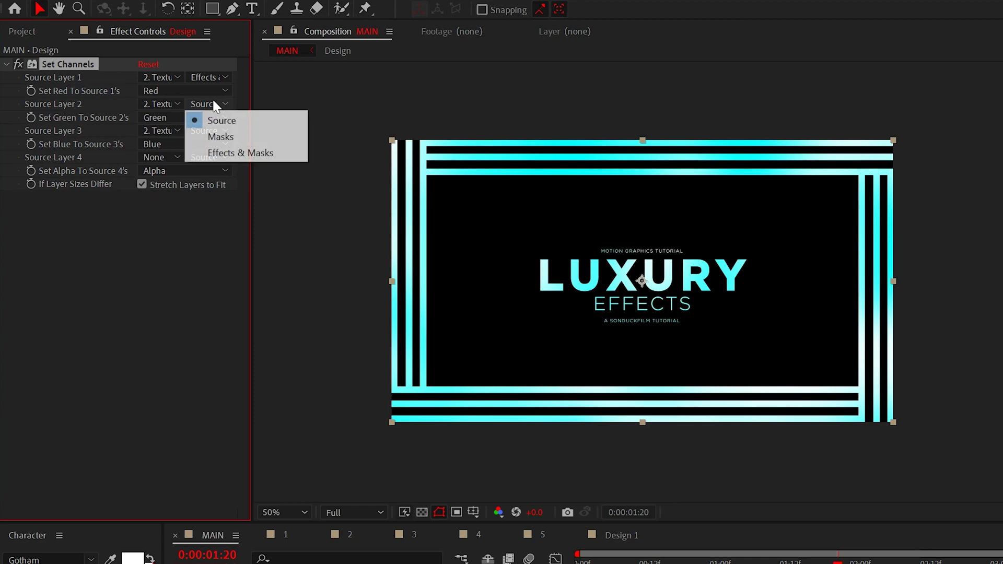
pyautogui.click(217, 151)
pyautogui.click(216, 177)
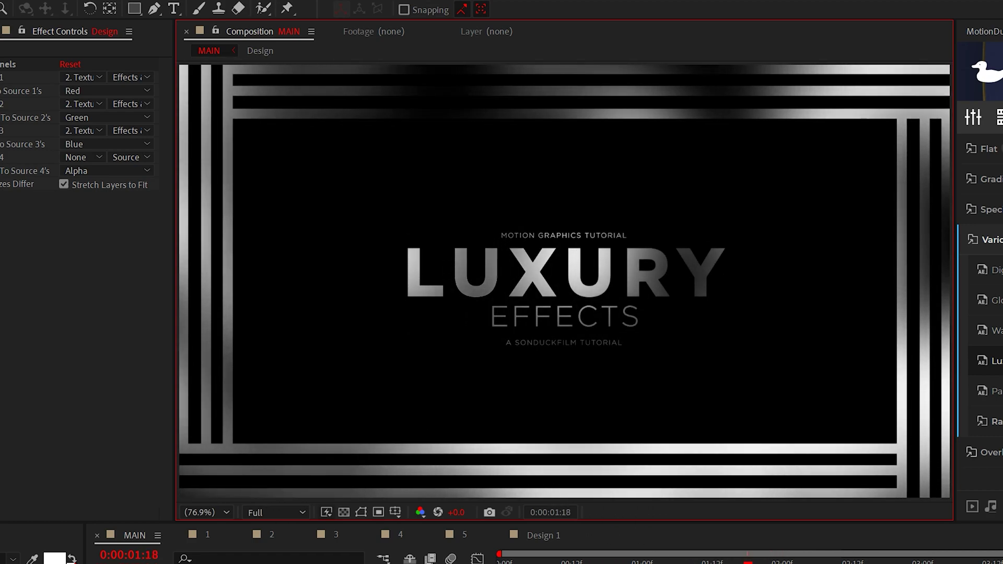
# Step: Apply Tritone to the design with a light peach highlight colour
pyautogui.click(69, 15)
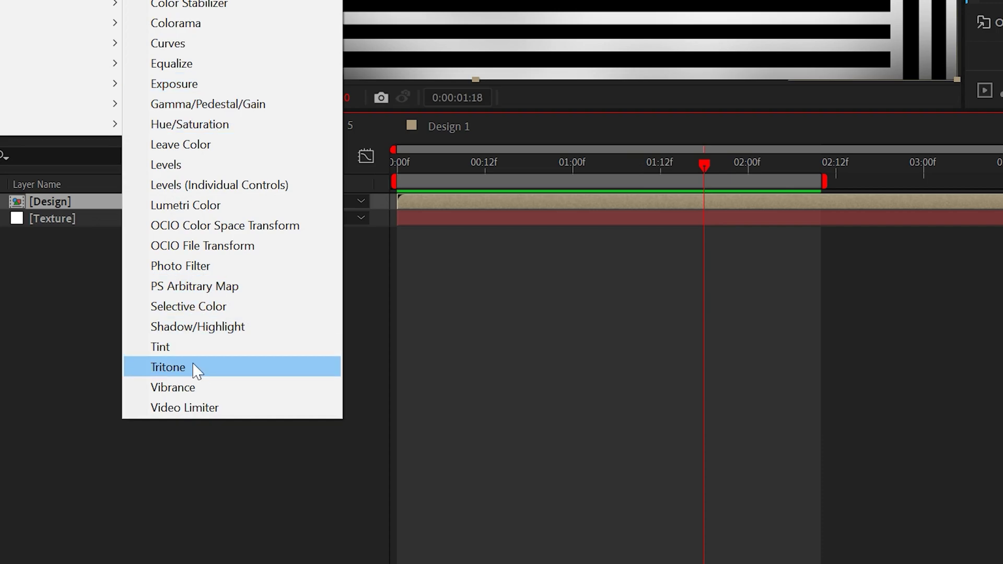
pyautogui.click(193, 362)
pyautogui.click(145, 210)
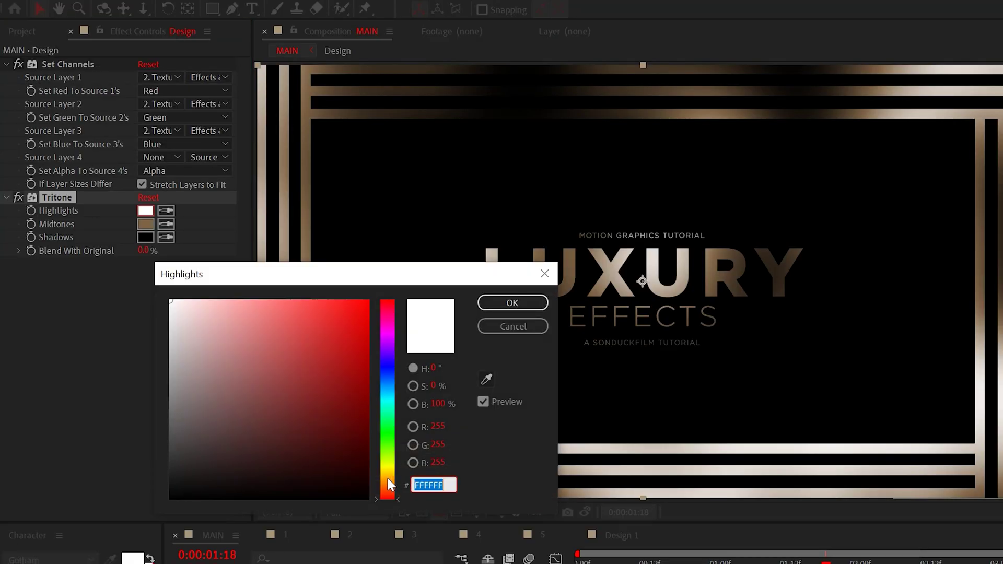
pyautogui.click(387, 480)
pyautogui.click(220, 297)
pyautogui.click(501, 302)
# Step: Set the Tritone midtones to a rich gold
pyautogui.click(145, 224)
pyautogui.moveTo(387, 483); pyautogui.dragTo(387, 476)
pyautogui.click(311, 353)
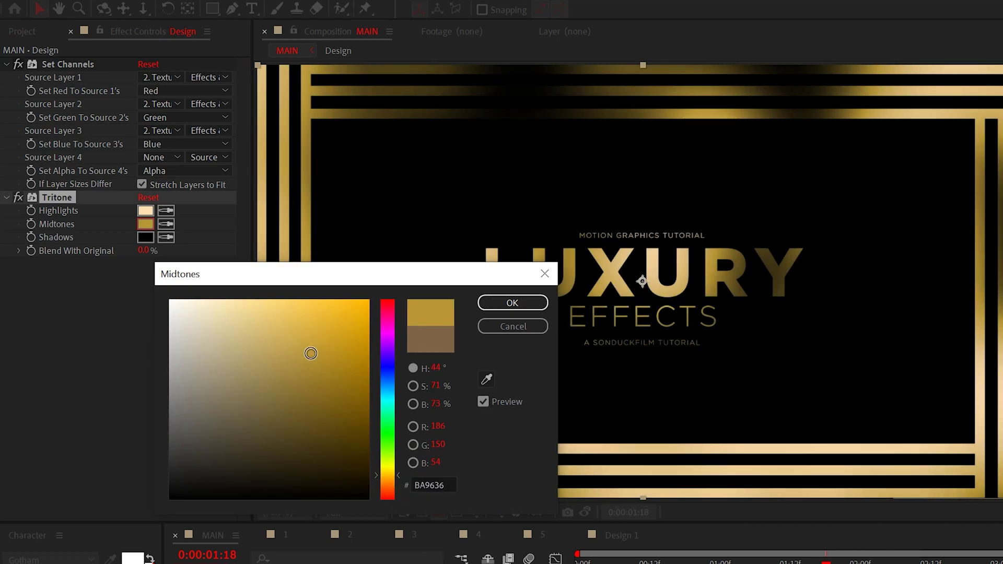
pyautogui.click(491, 307)
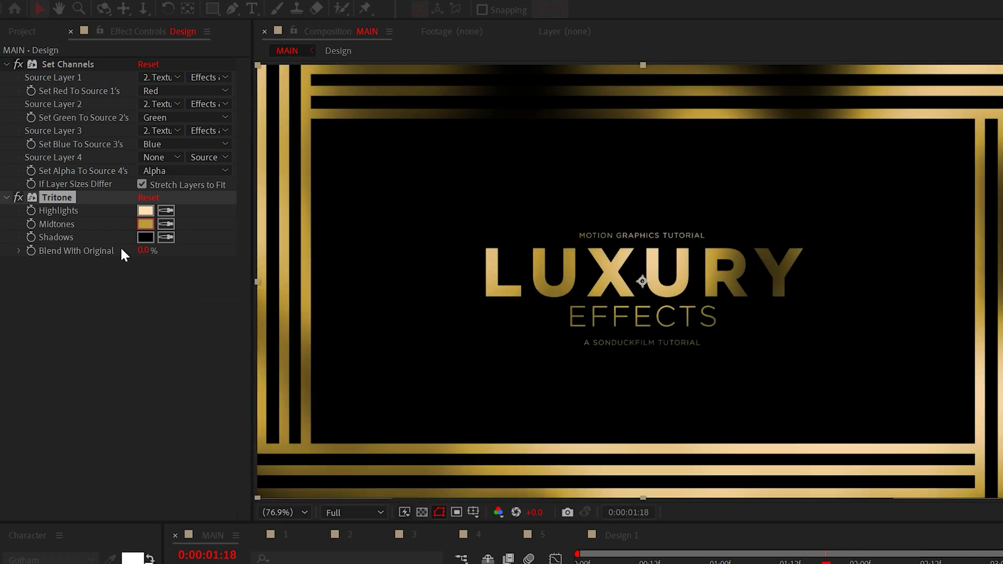
# Step: Set dark brown Tritone shadows and add Bevel Alpha to the gold edges
pyautogui.click(145, 237)
pyautogui.moveTo(387, 496); pyautogui.dragTo(387, 458)
pyautogui.click(512, 303)
pyautogui.press('space')
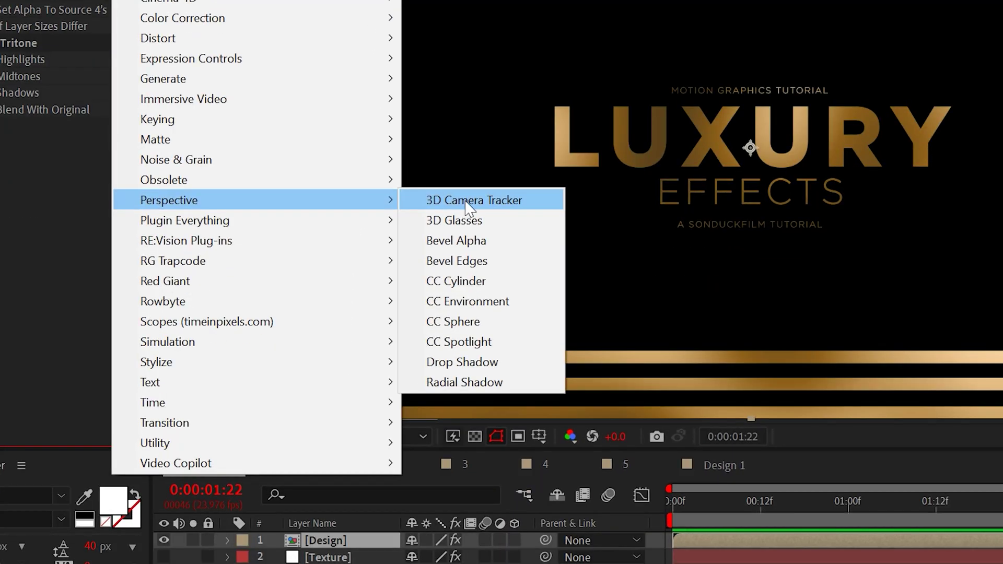
pyautogui.moveTo(176, 344)
pyautogui.click(470, 240)
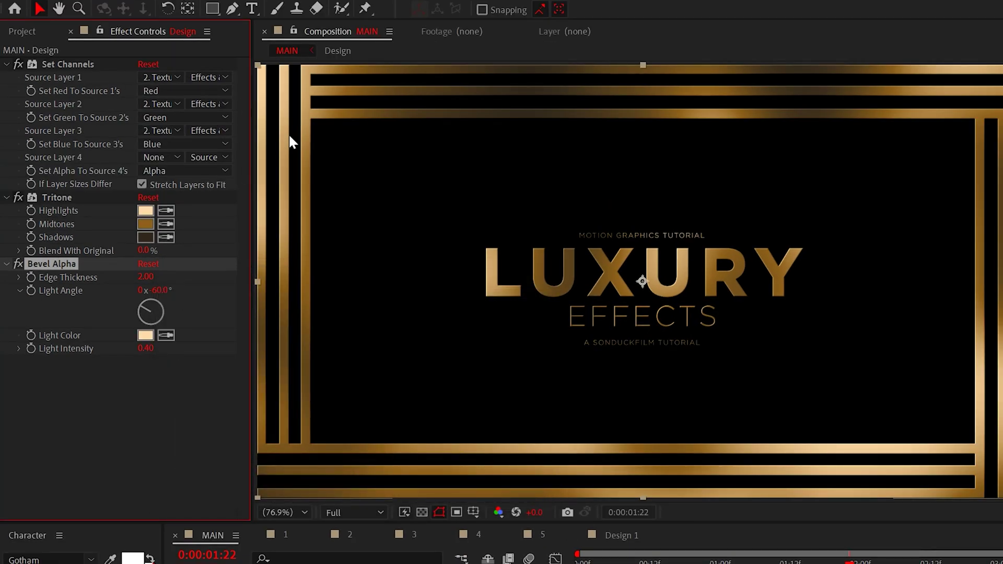
# Step: Bend a gentle S-curve in Curves and add a Drop Shadow with softness 400
pyautogui.rightClick(136, 366)
pyautogui.moveTo(94, 89)
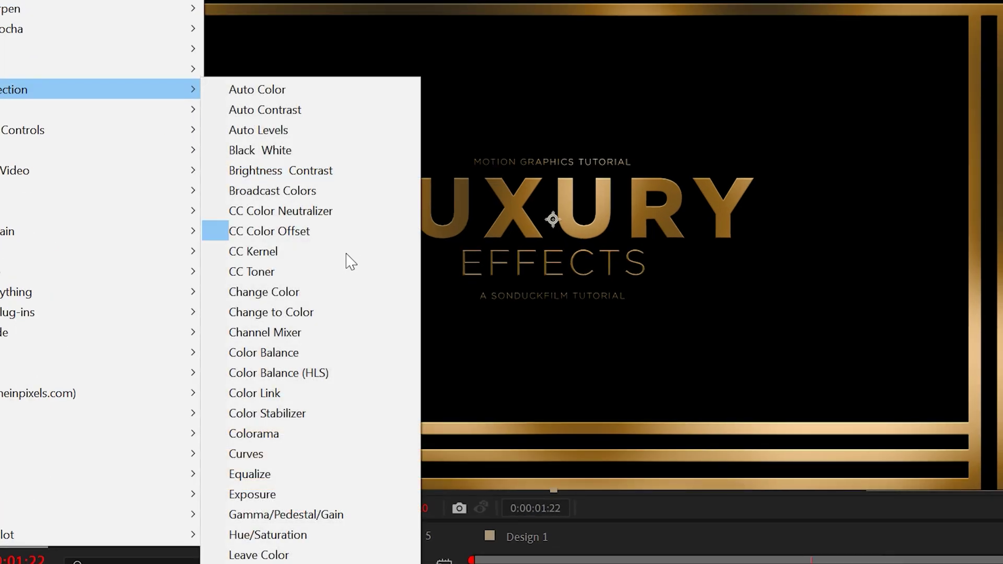
pyautogui.click(298, 449)
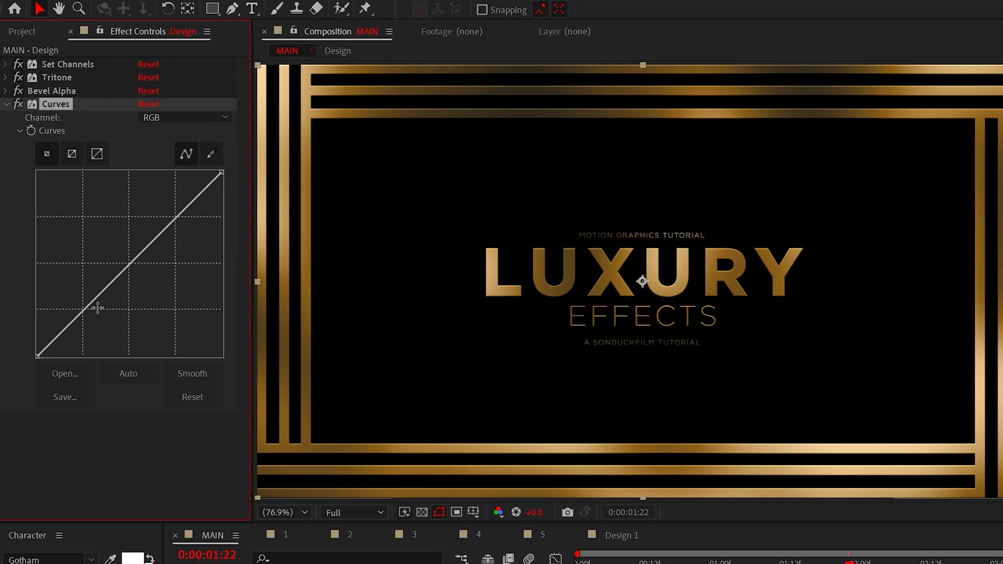
pyautogui.moveTo(98, 308); pyautogui.dragTo(100, 312)
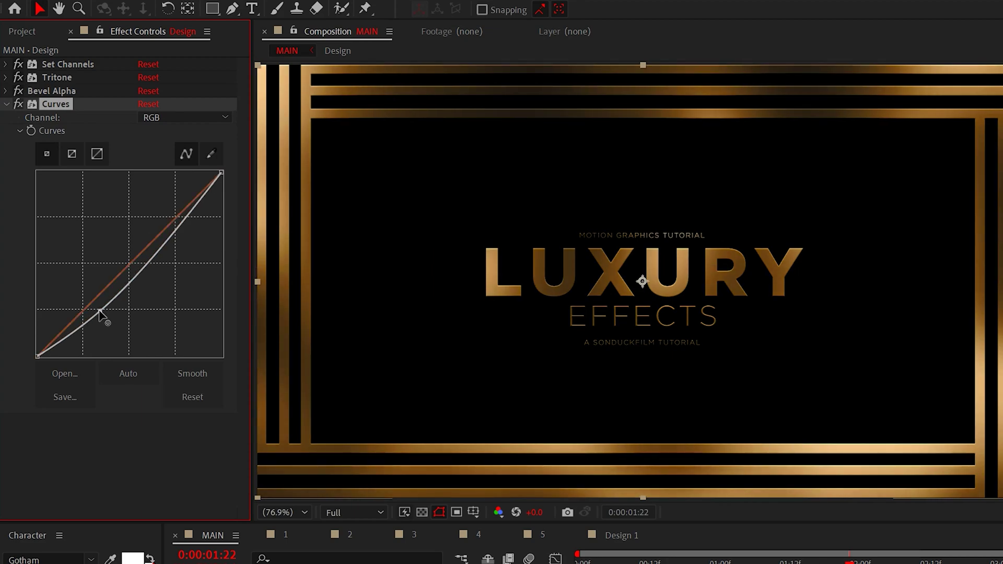
pyautogui.moveTo(156, 253); pyautogui.dragTo(154, 247)
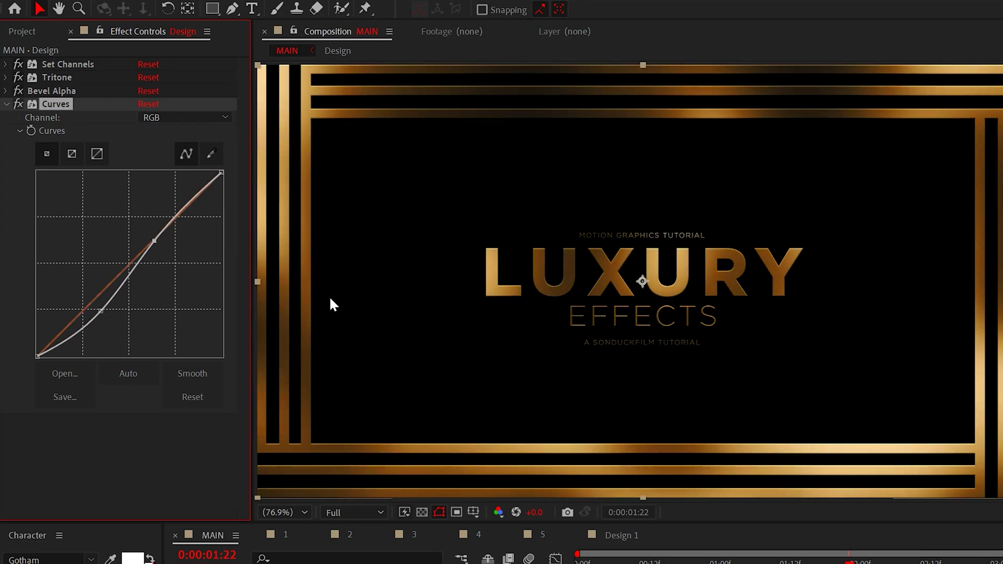
pyautogui.click(146, 11)
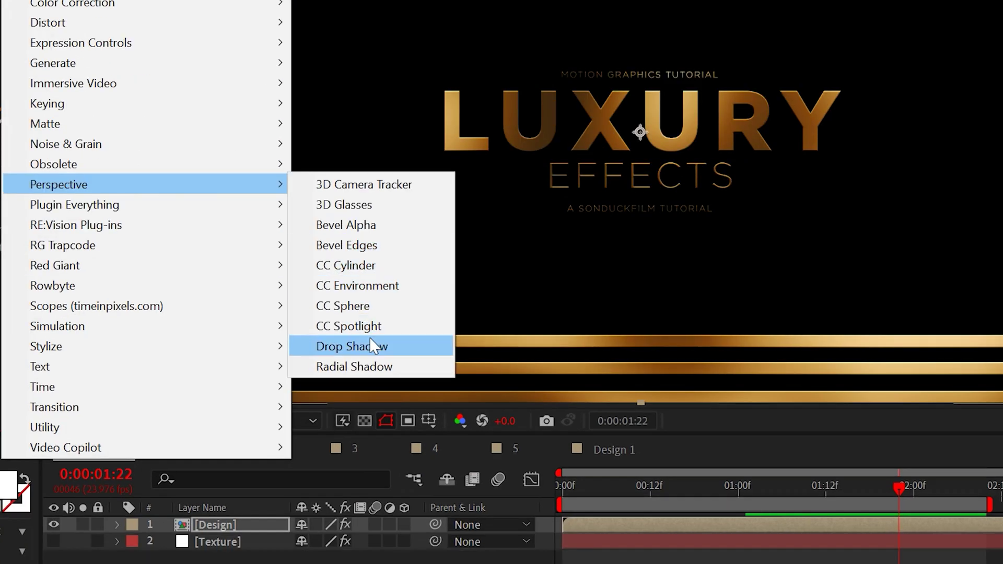
pyautogui.moveTo(177, 343)
pyautogui.click(433, 473)
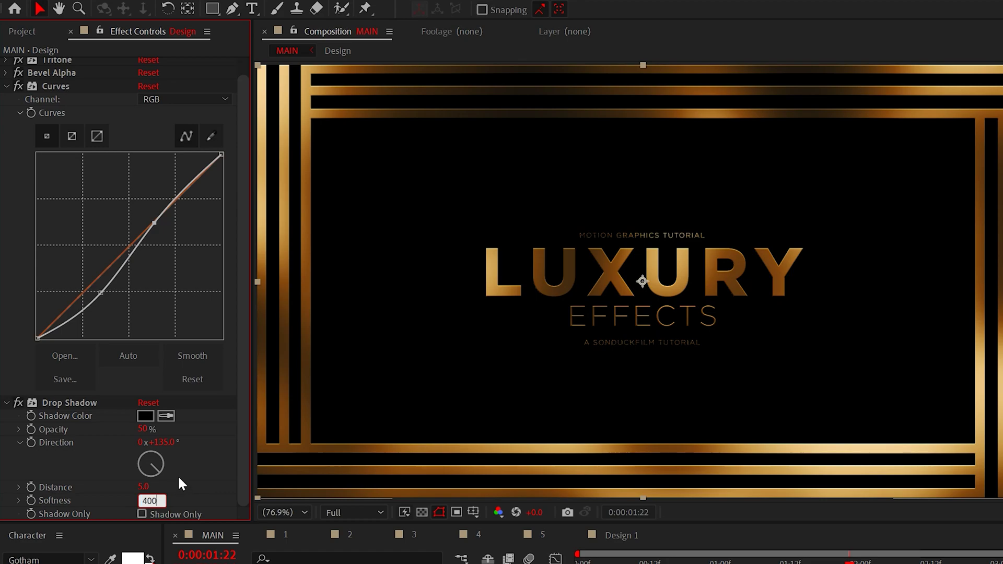
# Step: Add an adjustment layer with Noise set to 12%
pyautogui.click(117, 5)
pyautogui.moveTo(135, 23)
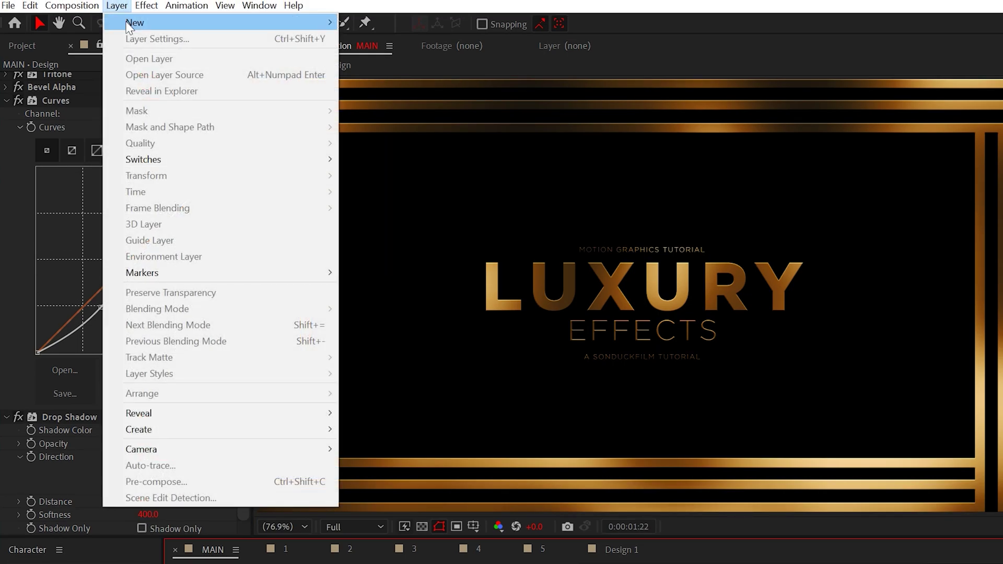
pyautogui.click(395, 119)
pyautogui.click(146, 5)
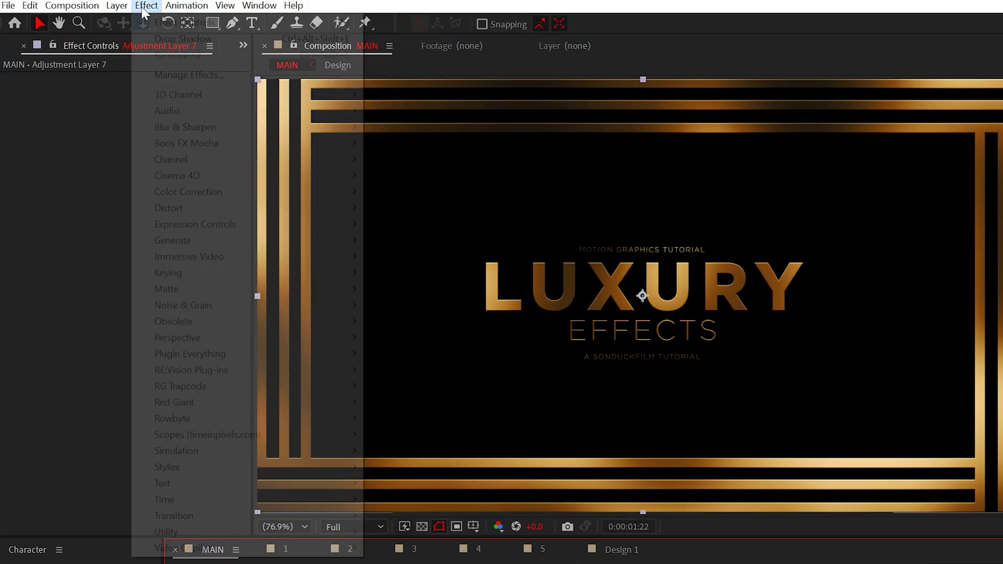
pyautogui.click(407, 319)
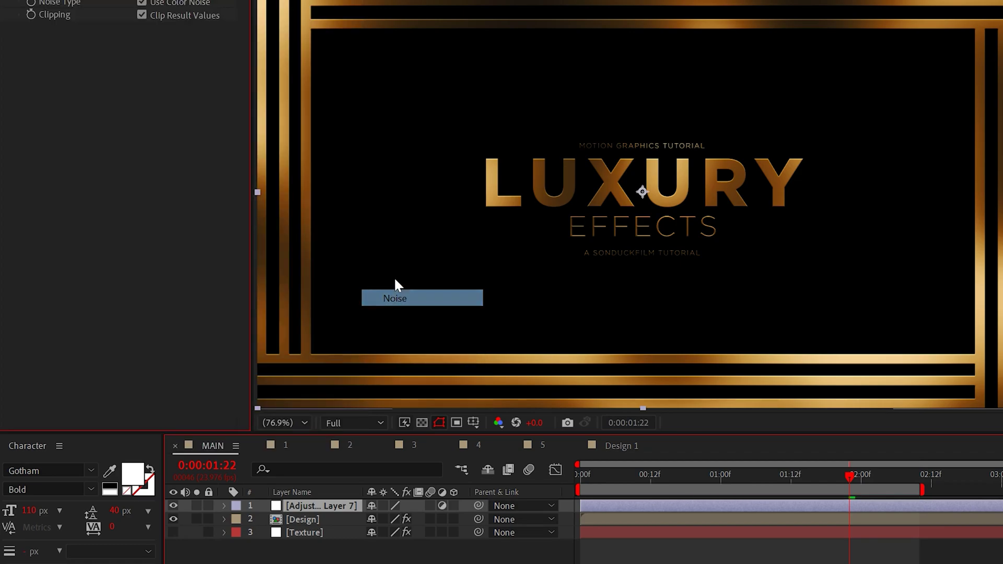
pyautogui.click(146, 77)
pyautogui.write('12')
pyautogui.press('Return')
# Step: Create a near-black Background solid coloured 000812 beneath the design
pyautogui.click(117, 7)
pyautogui.moveTo(368, 41)
pyautogui.click(398, 41)
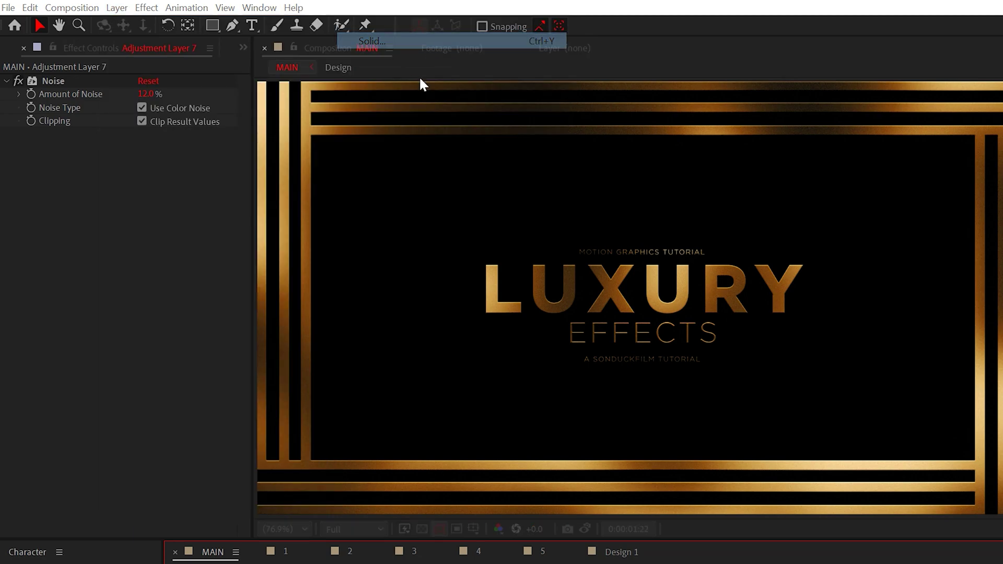
pyautogui.click(351, 403)
pyautogui.hotkey('ctrl', 'shift', 'y')
pyautogui.click(127, 311)
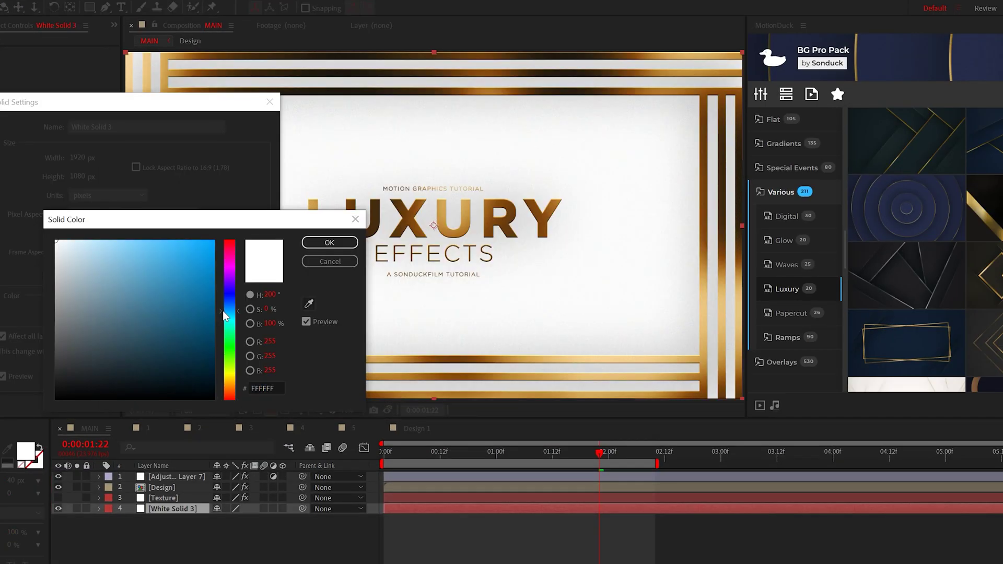
pyautogui.click(261, 388)
pyautogui.write('000812')
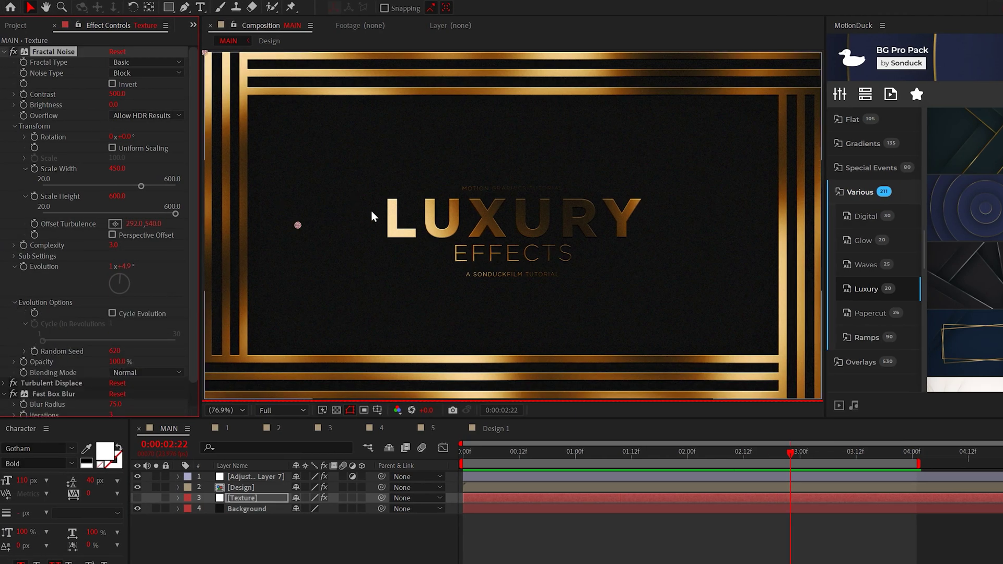
# Step: Double-click the Design precomp in the MAIN timeline to edit its white line layers
pyautogui.doubleClick(235, 487)
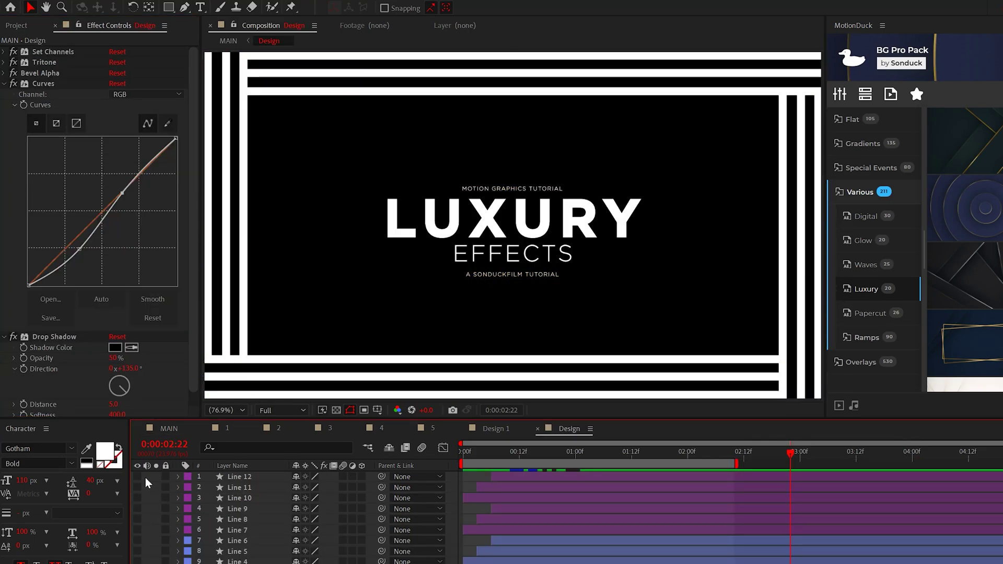
# Step: Hide the straight stripe layers and draw a curved line across the frame
pyautogui.moveTo(145, 478); pyautogui.dragTo(145, 562)
pyautogui.press(',')
pyautogui.press(',')
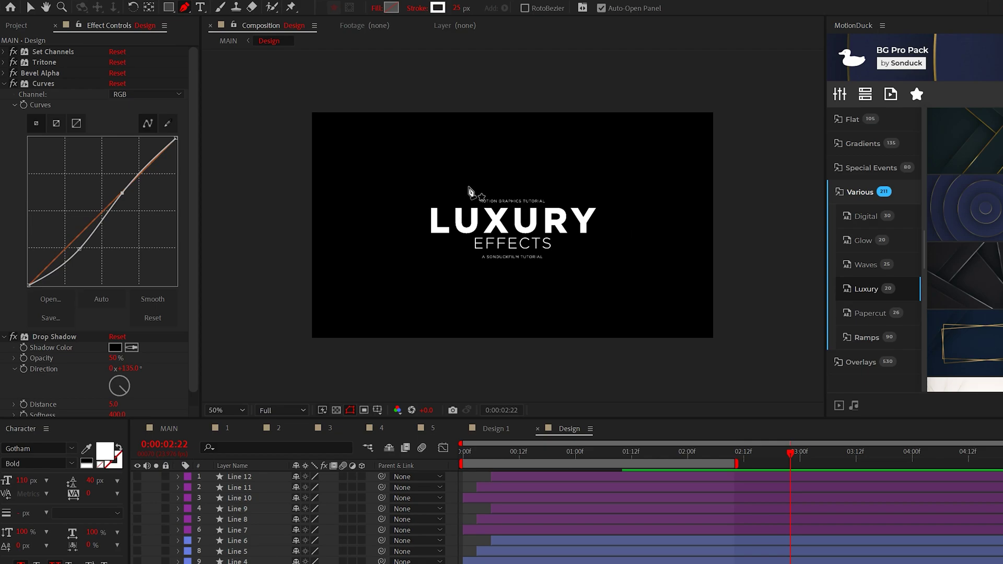
pyautogui.click(358, 101)
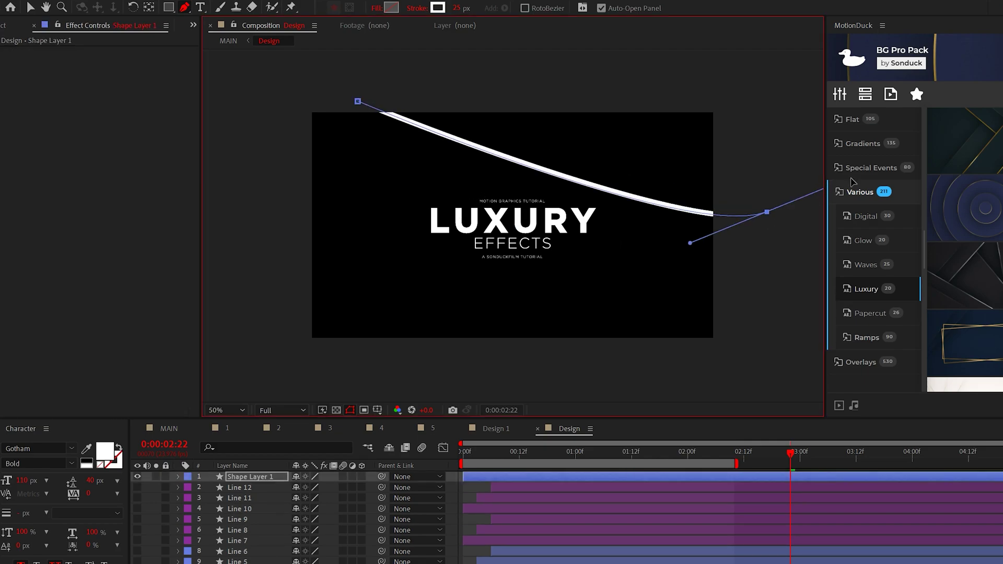
# Step: Add a Repeater to the curve with 7 copies, Position offset 0,-40
pyautogui.click(178, 477)
pyautogui.click(284, 420)
pyautogui.click(232, 476)
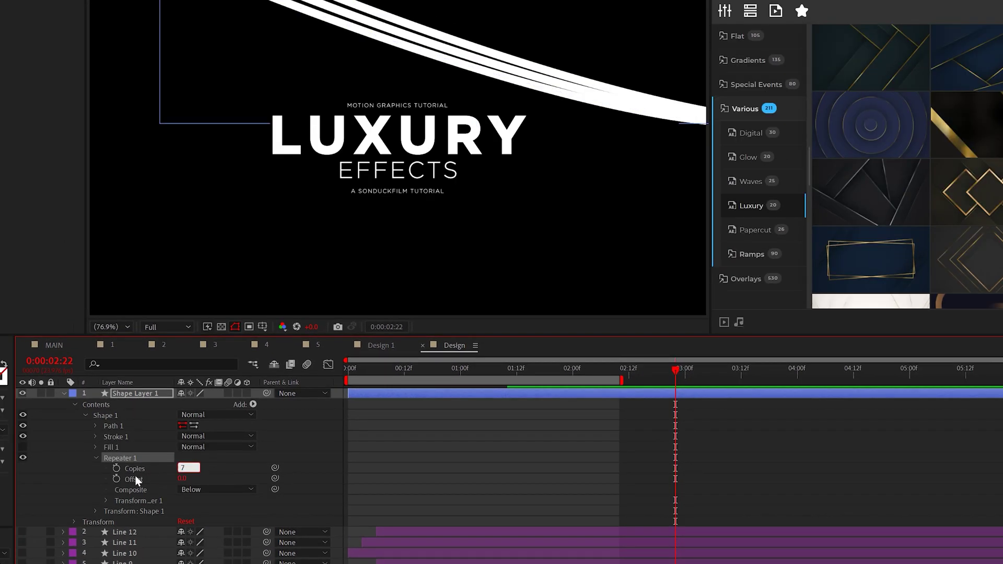
pyautogui.write('7')
pyautogui.press('Return')
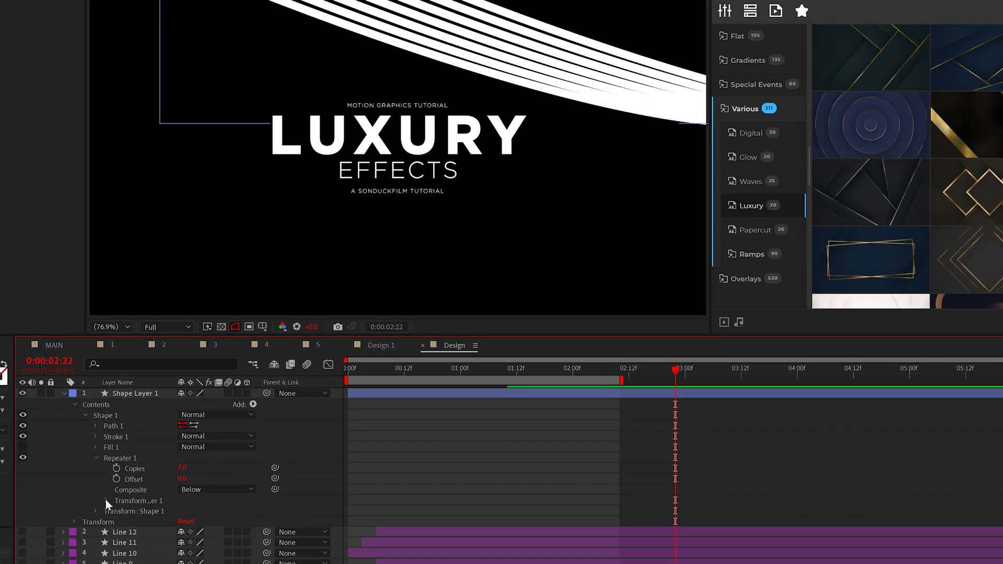
pyautogui.click(106, 500)
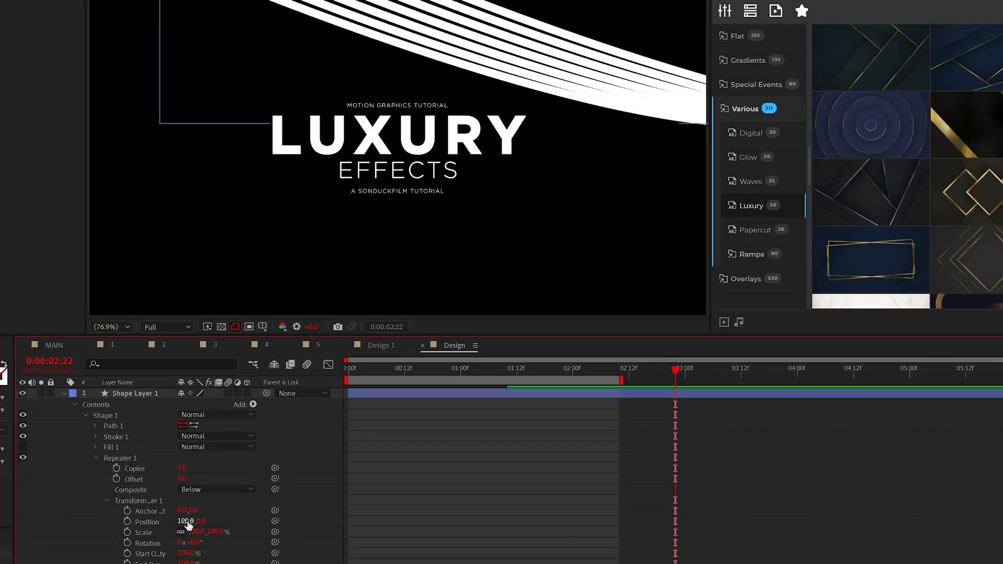
pyautogui.write('0')
pyautogui.press('Return')
pyautogui.moveTo(208, 521); pyautogui.dragTo(167, 519)
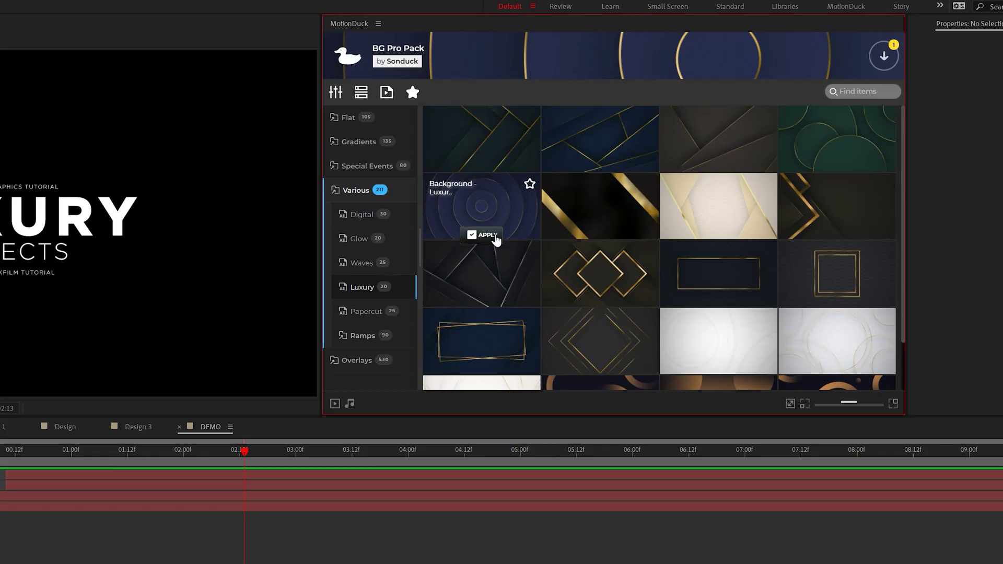
# Step: Apply the MotionDuck Luxury background and set its first colour swatch to darker navy
pyautogui.click(495, 236)
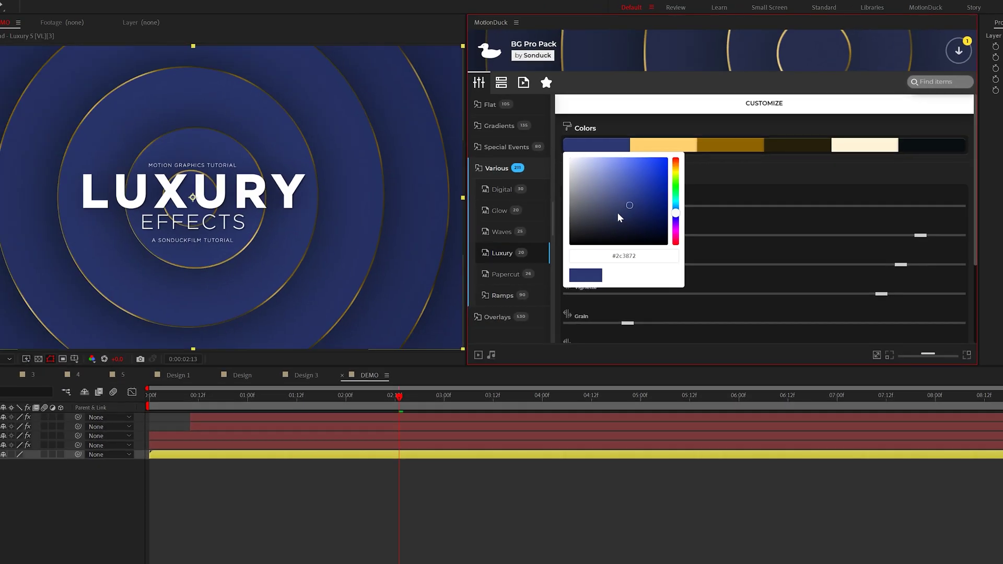
pyautogui.click(724, 176)
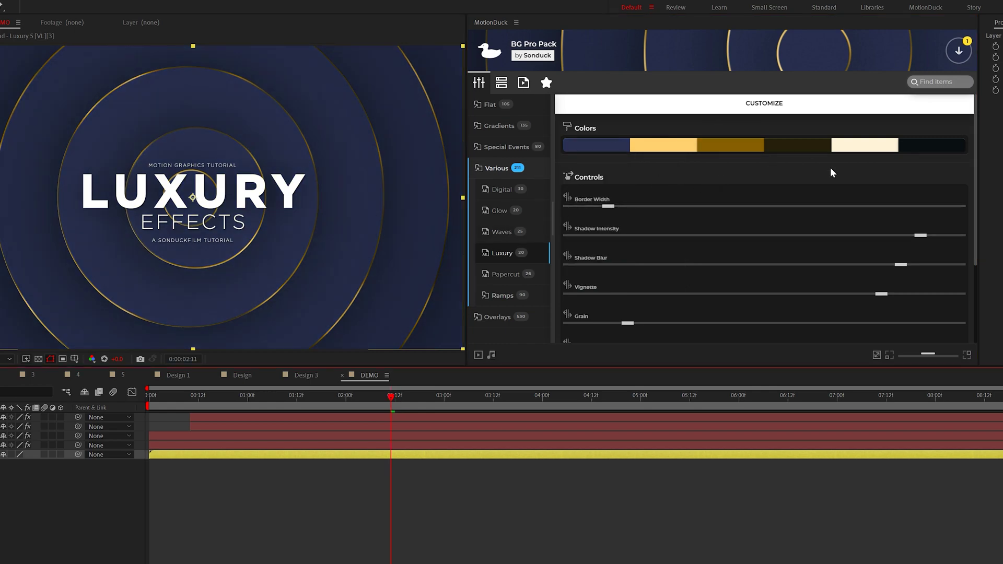